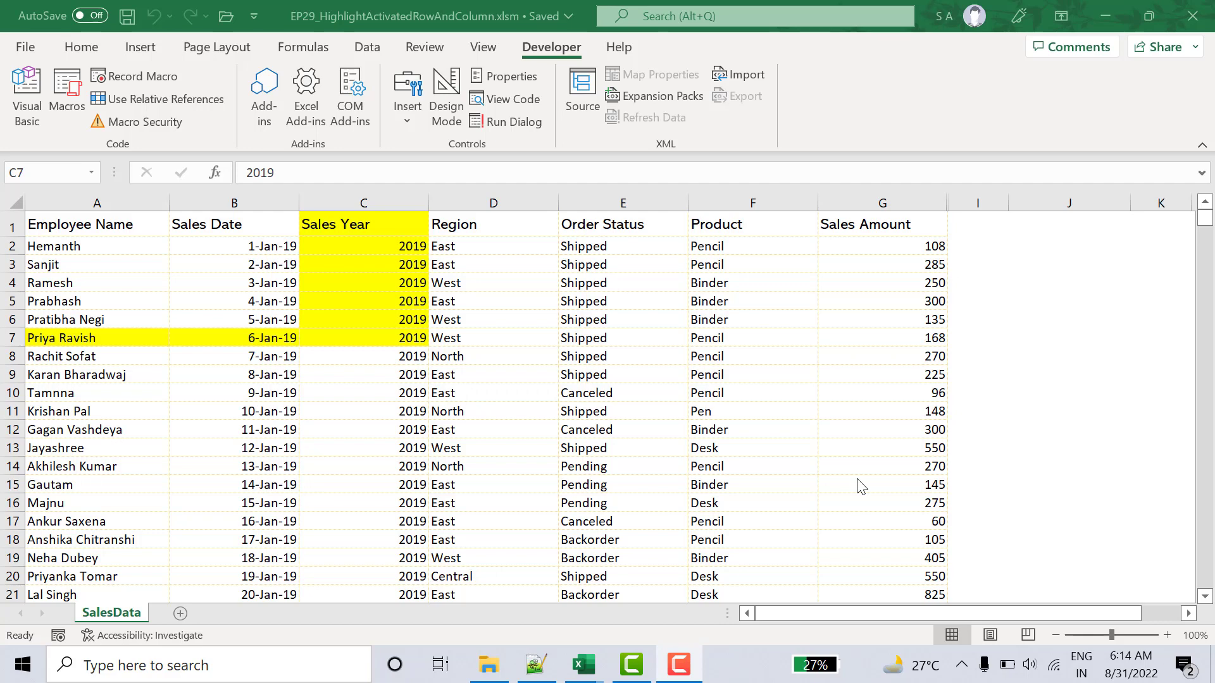
# Step: Select D11 so row 11 and column D are highlighted, then open the VBA editor
pyautogui.click(465, 416)
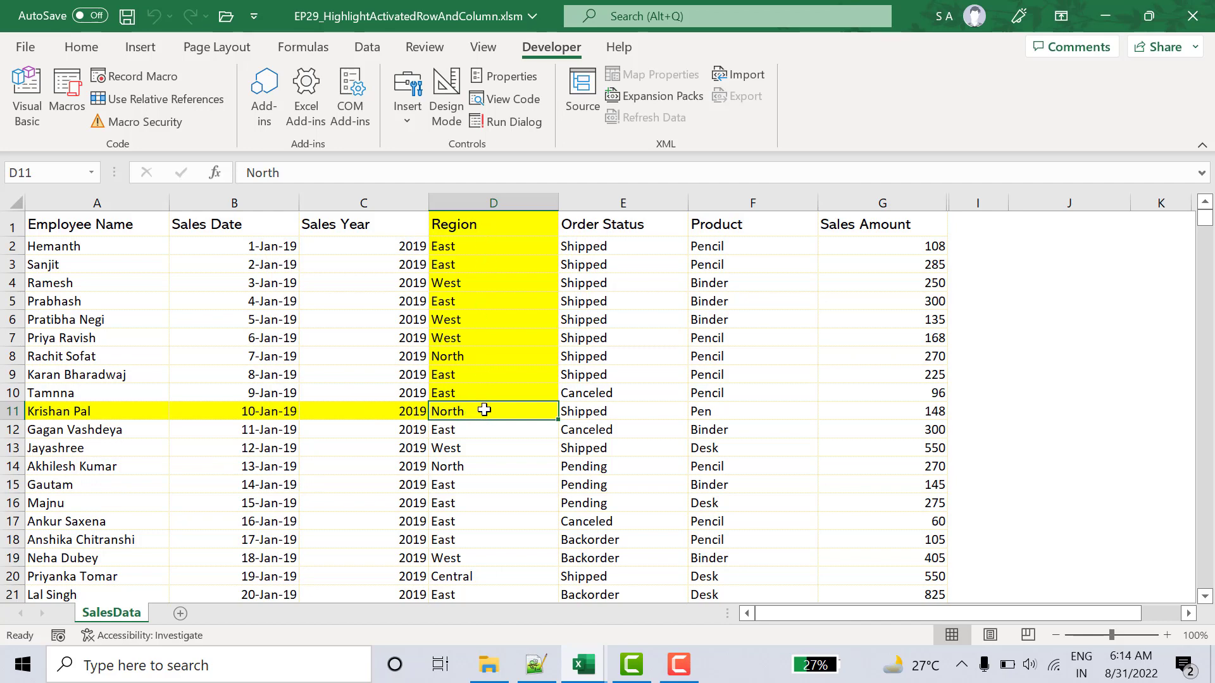
pyautogui.click(511, 414)
pyautogui.hotkey('alt', 'F11')
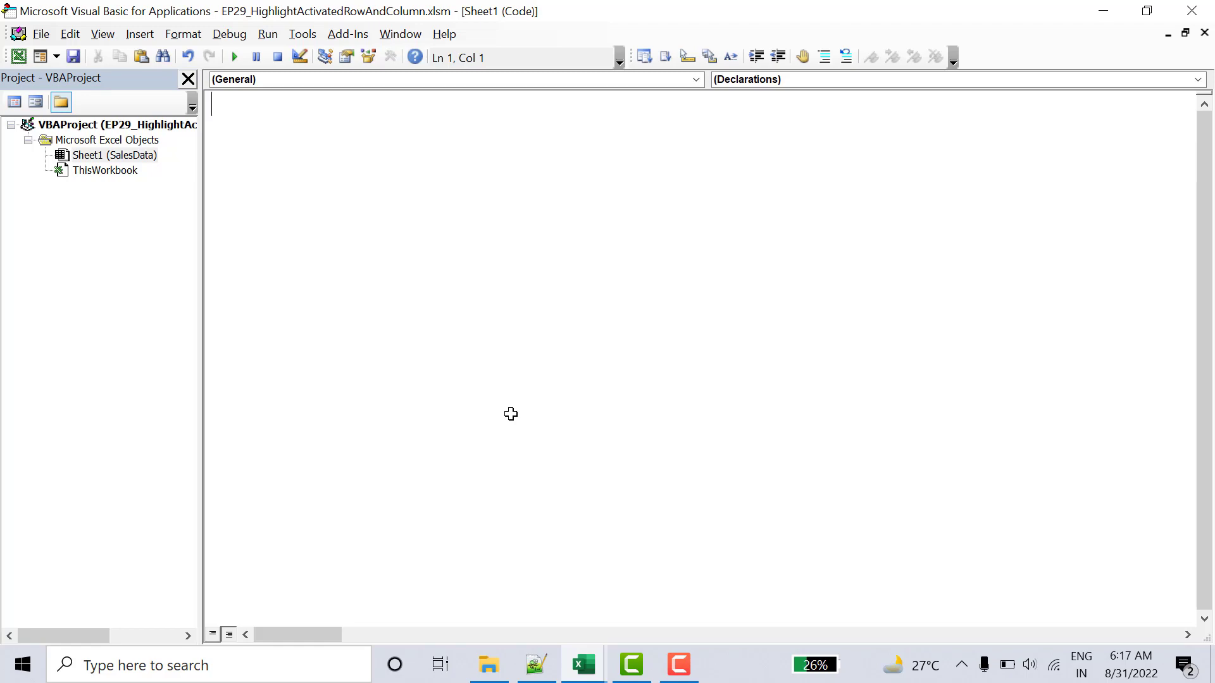
# Step: Back on SalesData, select E14, B5 and A5 to check the highlight, then reopen the VBA editor
pyautogui.click(18, 58)
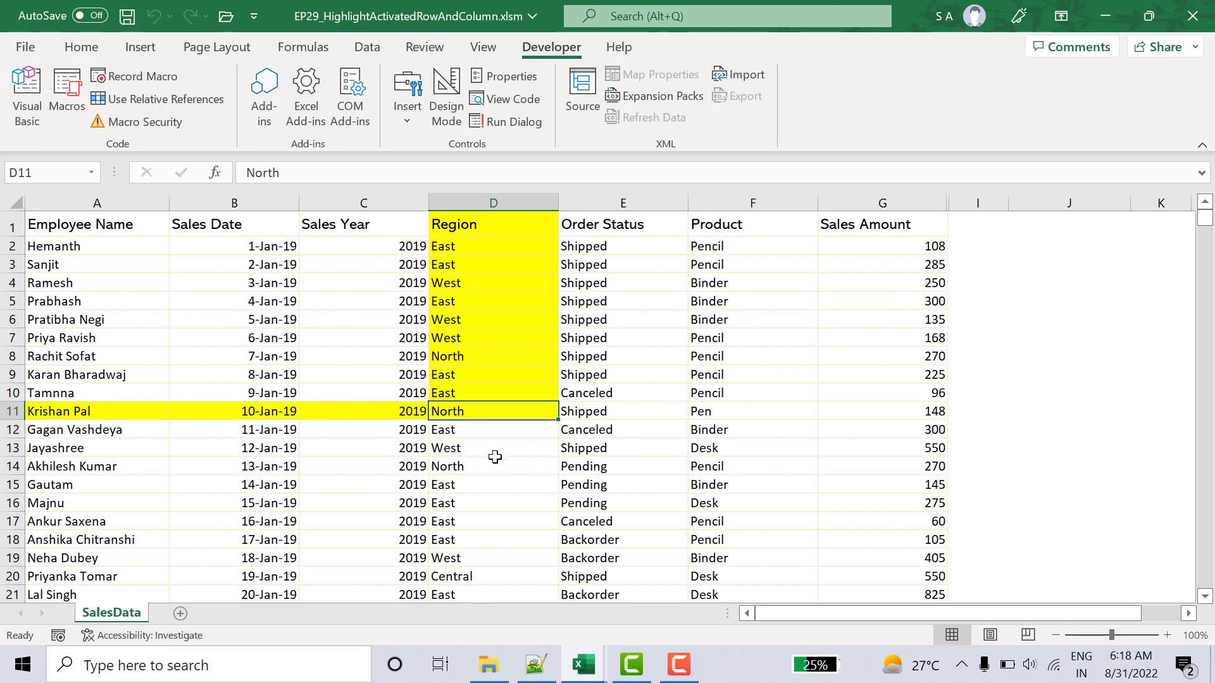
pyautogui.click(636, 464)
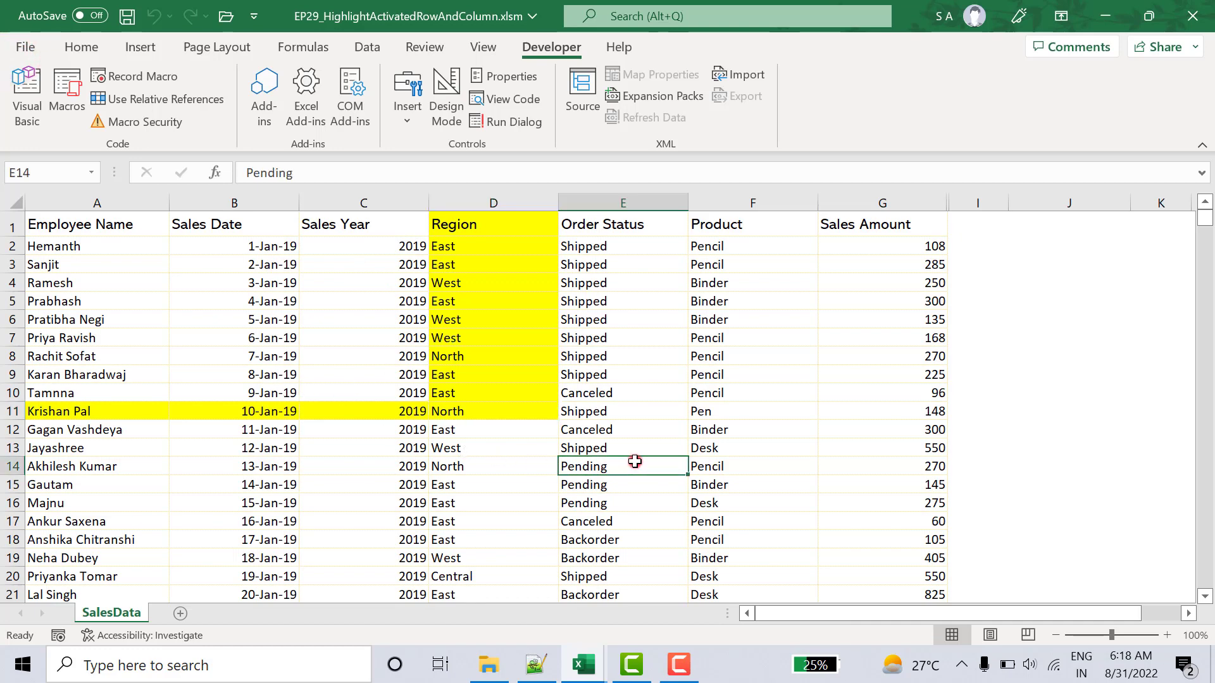
pyautogui.click(316, 328)
pyautogui.click(183, 302)
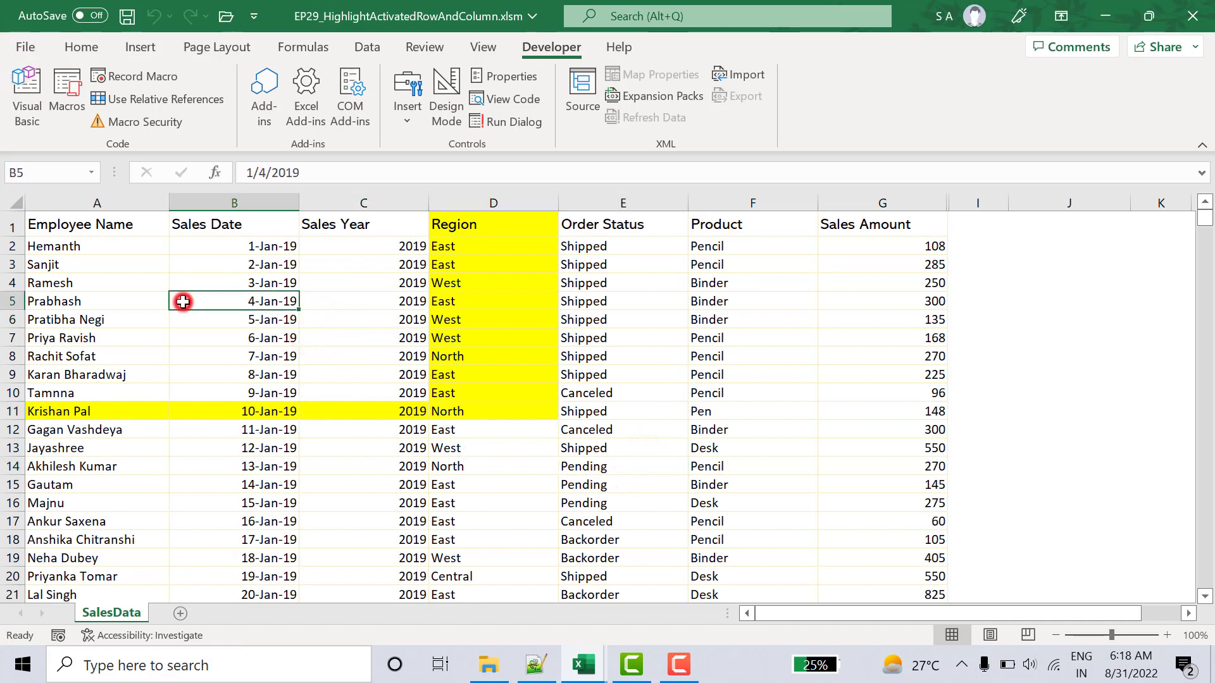
pyautogui.click(136, 301)
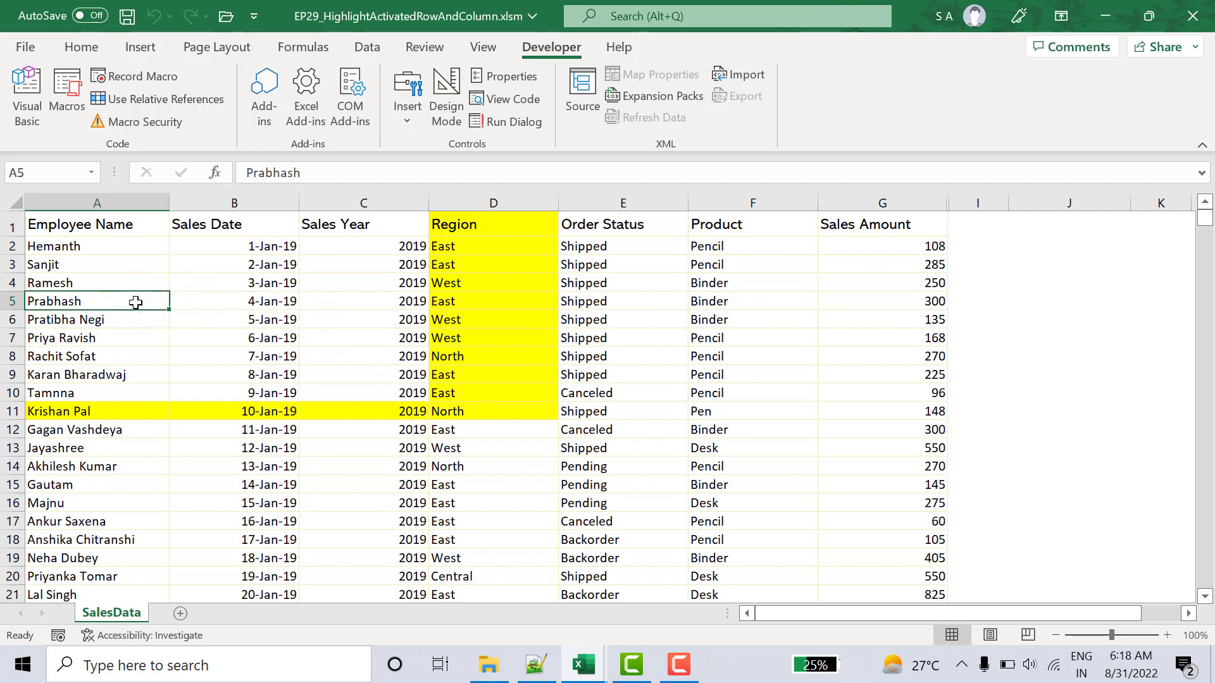
pyautogui.hotkey('alt', 'F11')
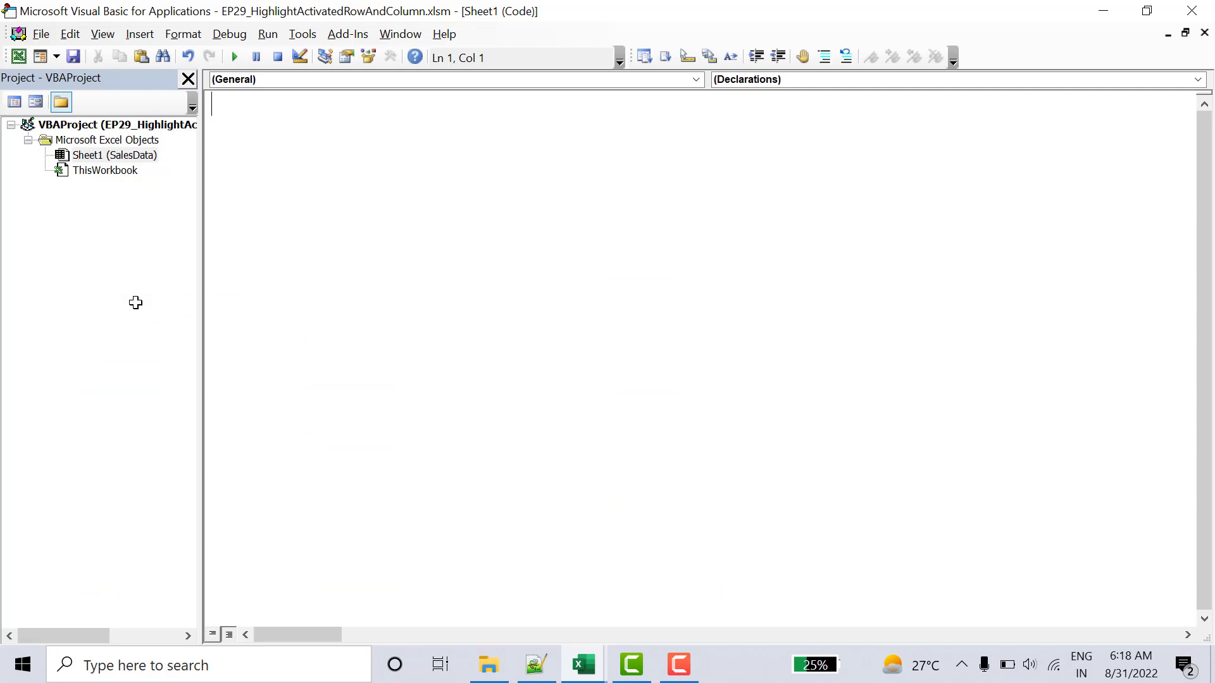
# Step: Open Sheet1's code window and insert a Worksheet_SelectionChange stub from the Worksheet object
pyautogui.click(94, 179)
pyautogui.doubleClick(92, 159)
pyautogui.doubleClick(92, 160)
pyautogui.doubleClick(92, 161)
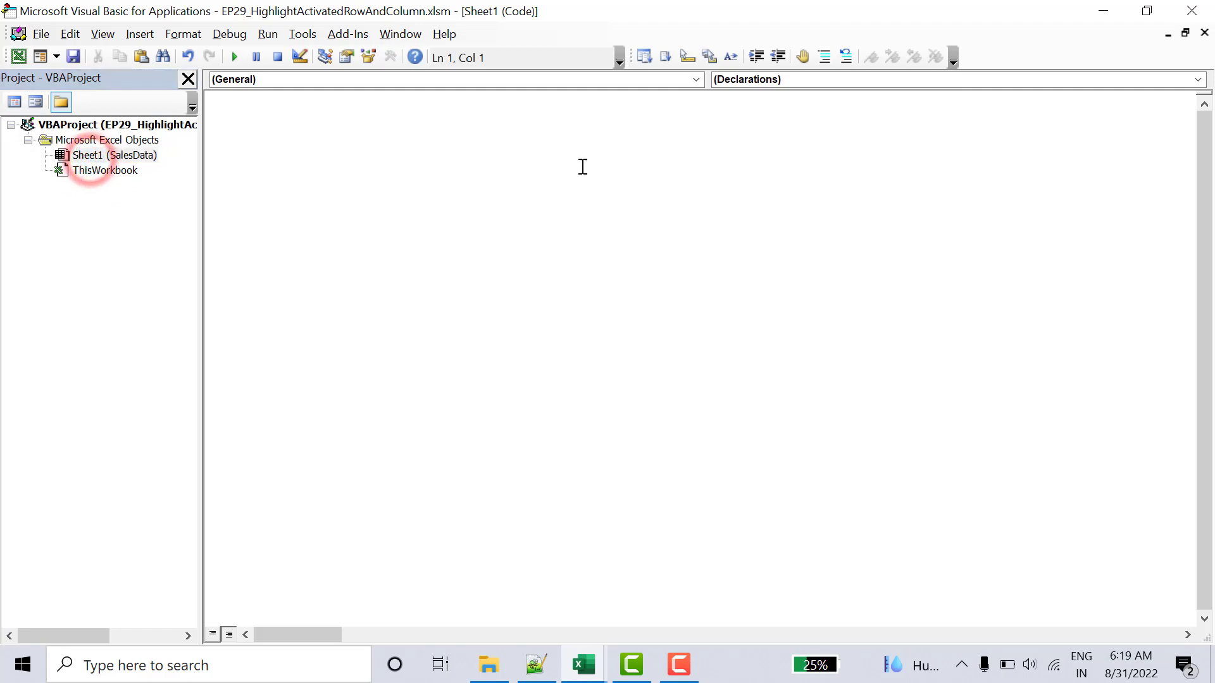
pyautogui.click(695, 79)
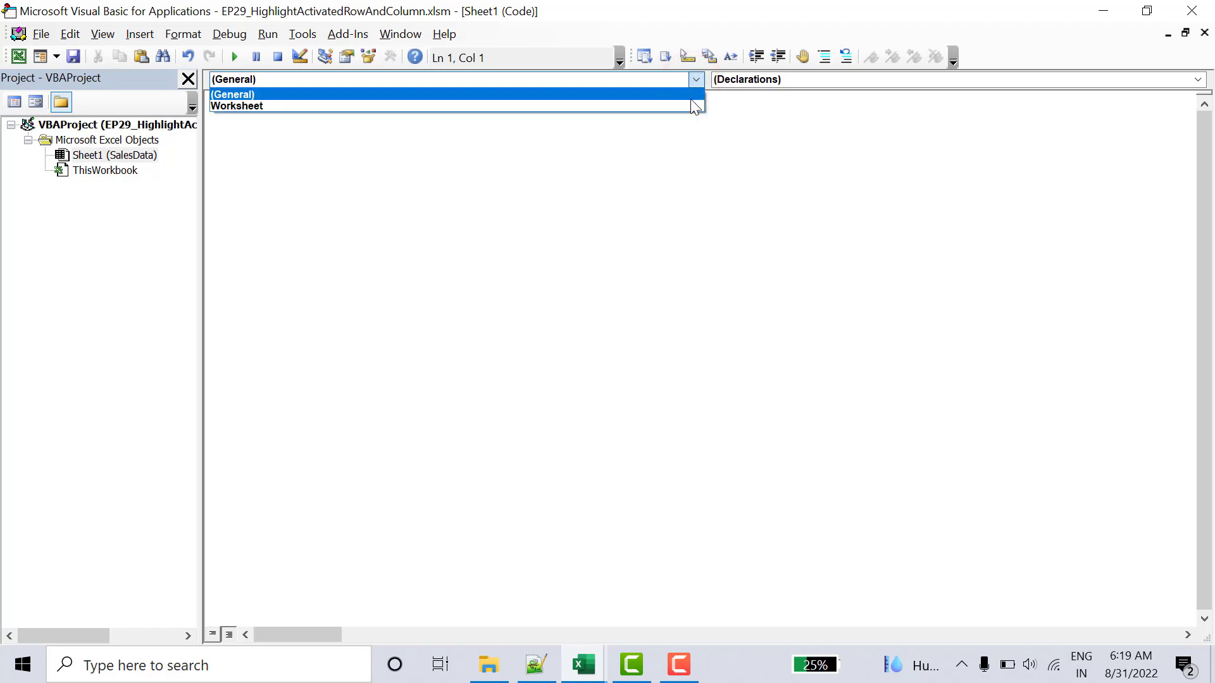
pyautogui.click(691, 106)
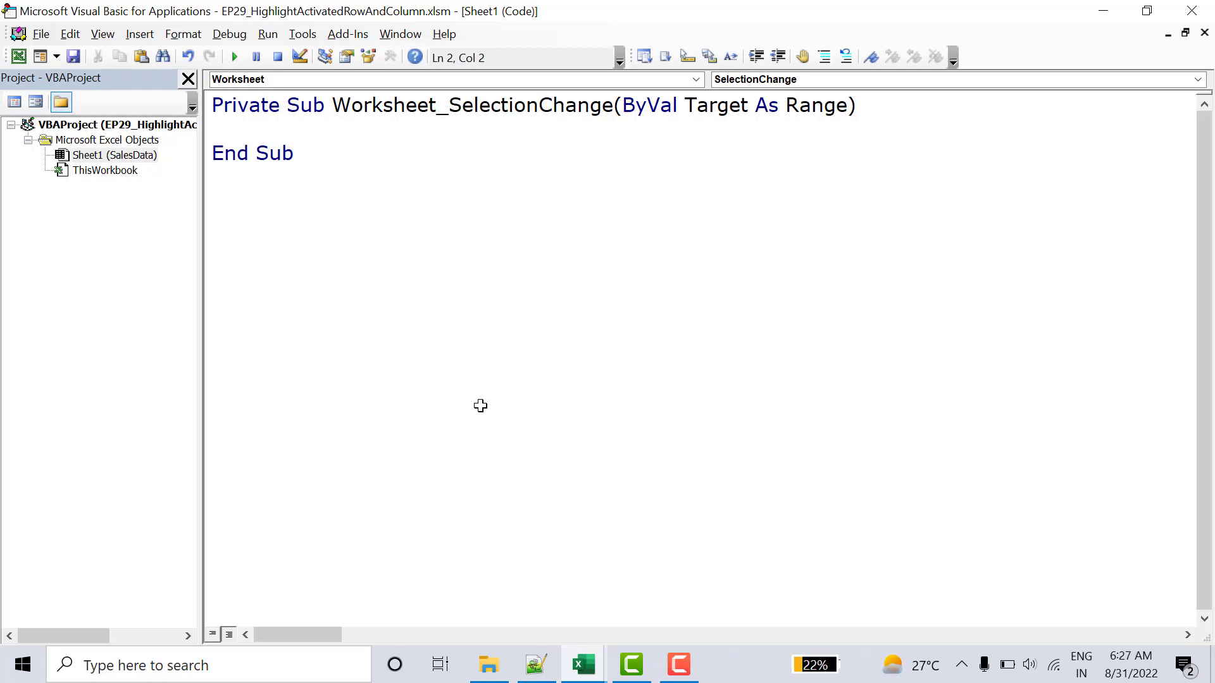
# Step: Mute the sound and check the SalesData sheet before returning to Sheet1's code
pyautogui.press('XF86AudioMute')
pyautogui.hotkey('alt', 'F11')
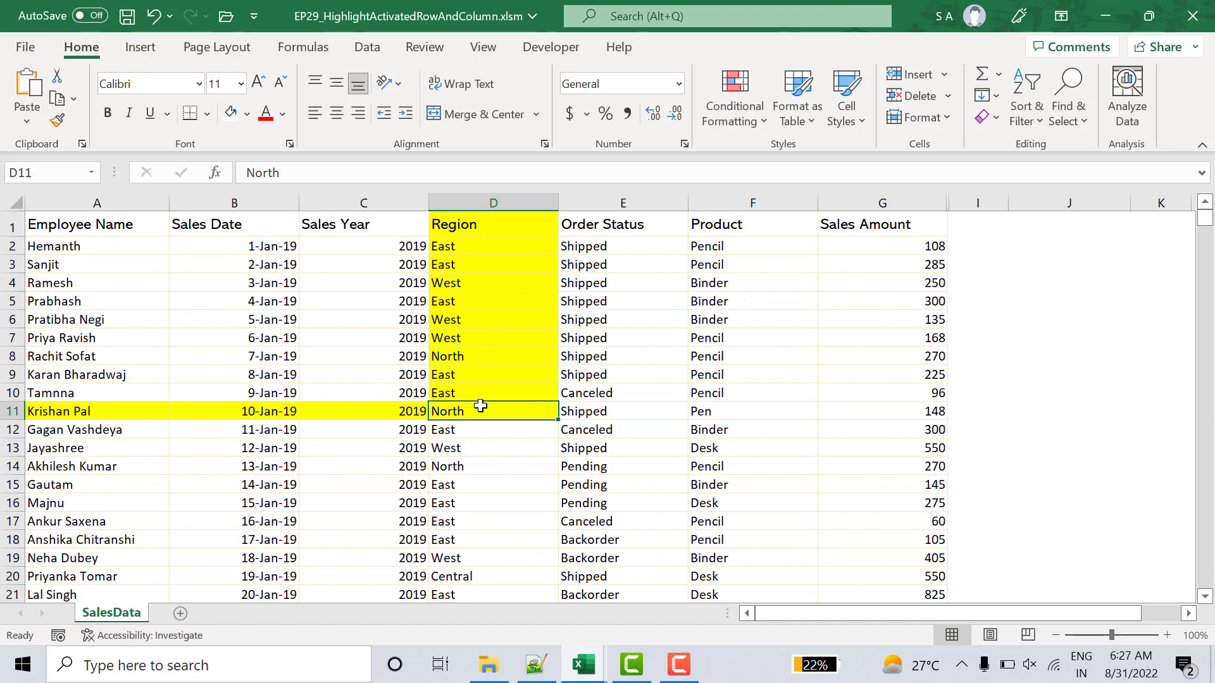
pyautogui.click(462, 413)
pyautogui.hotkey('alt', 'F11')
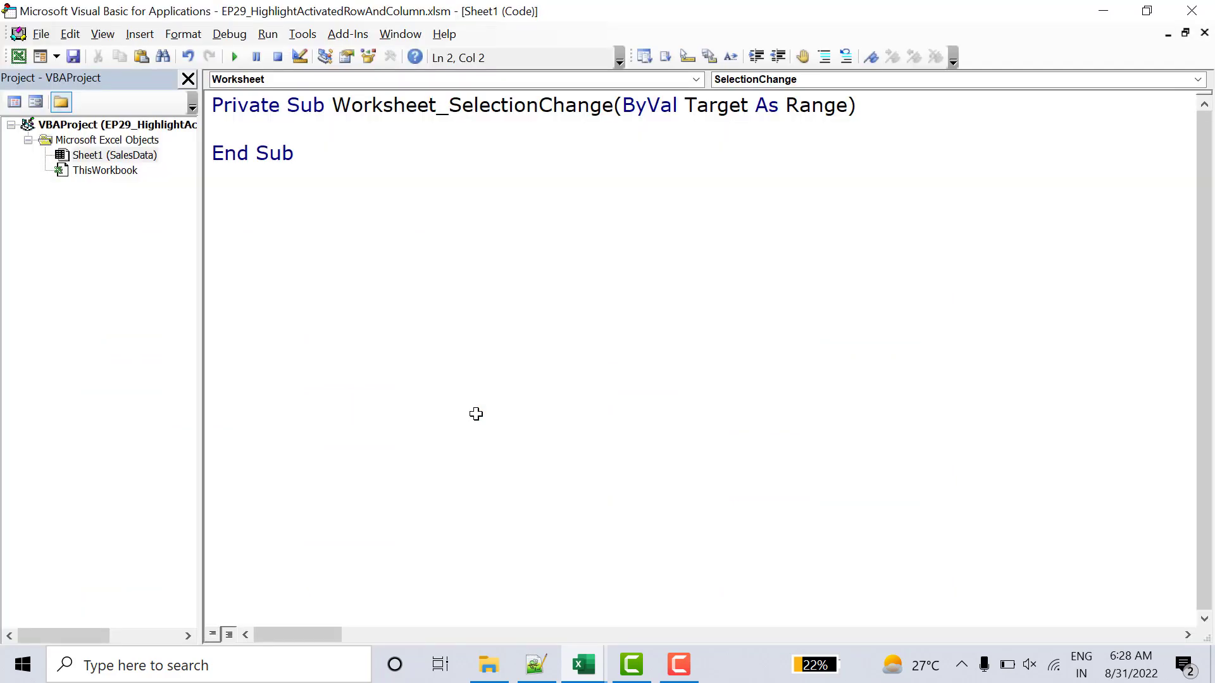
pyautogui.click(19, 57)
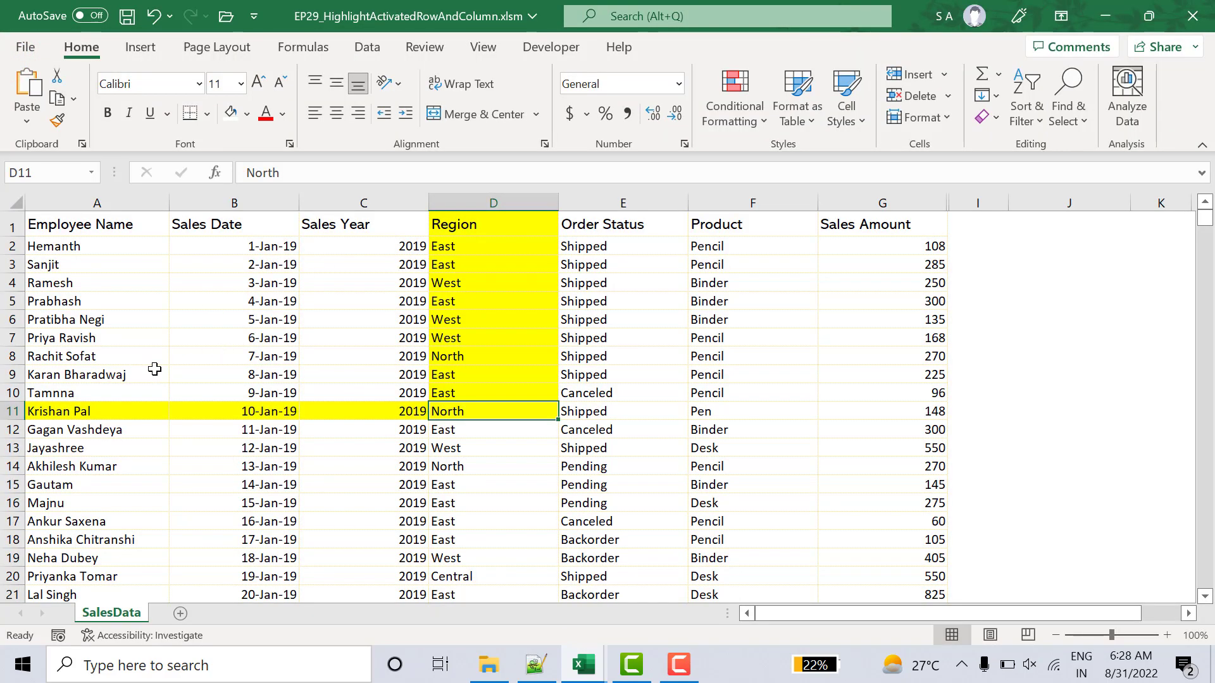
pyautogui.hotkey('alt', 'F11')
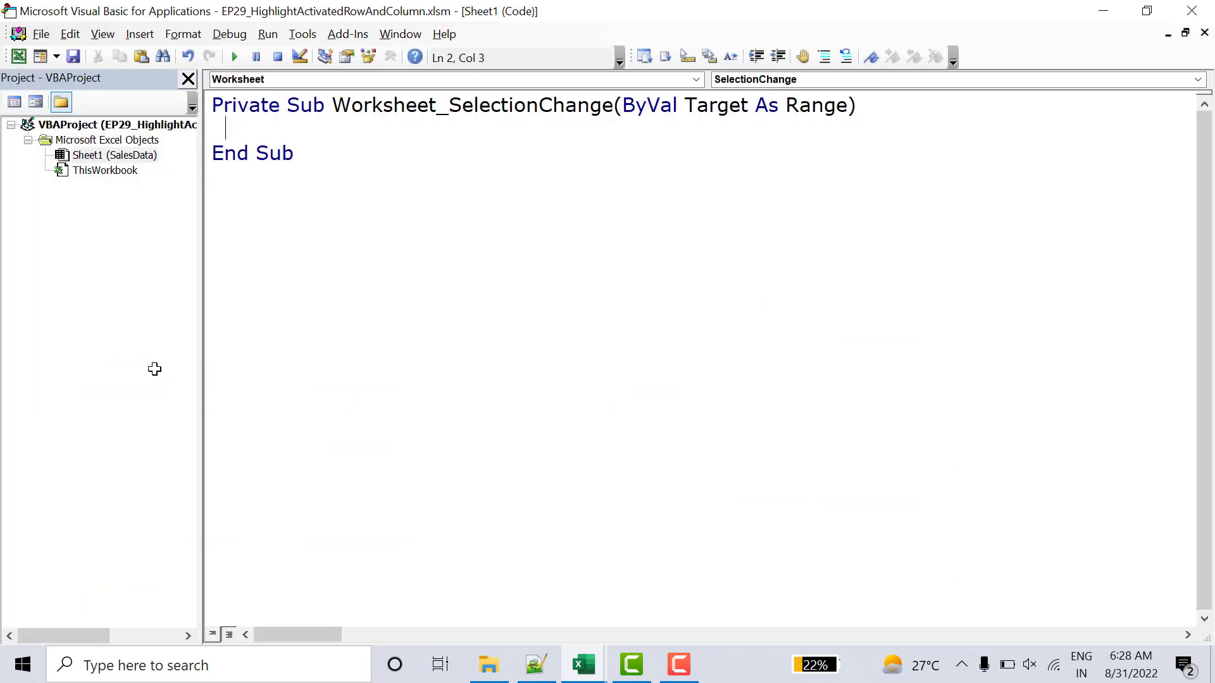
# Step: Write Range("A1","B5").Interior.Color = vbYellow in the procedure and go back to Excel
pyautogui.write('Range(')
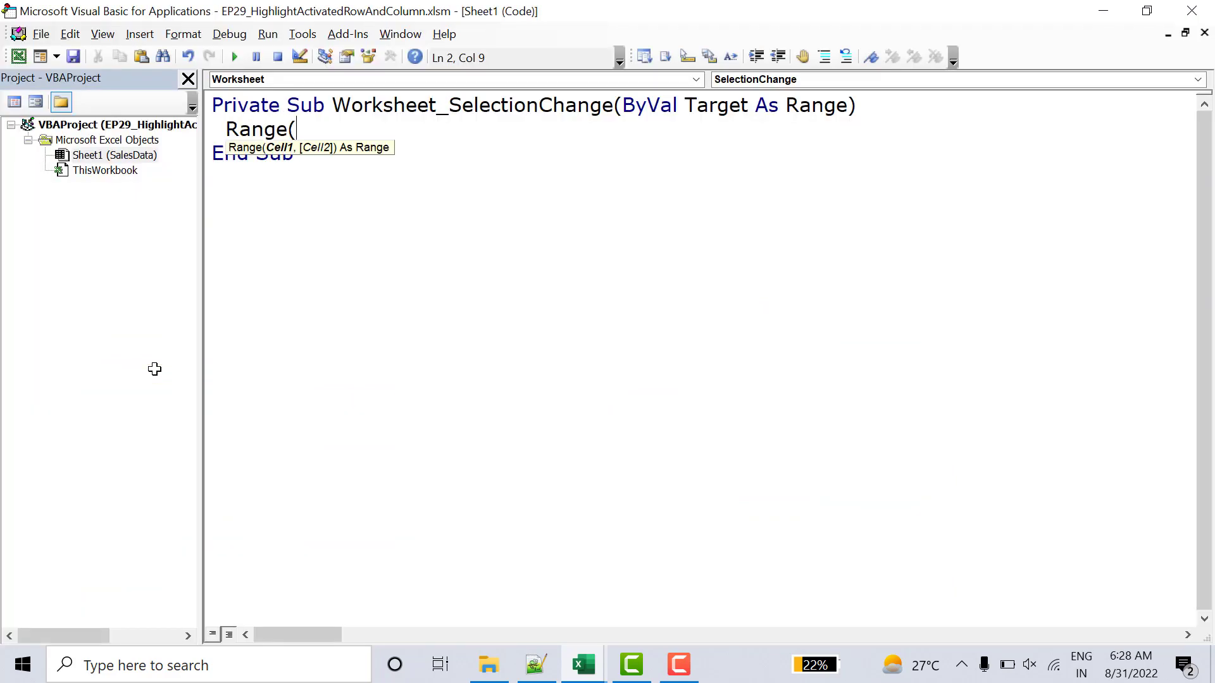
pyautogui.write('"')
pyautogui.write('A1')
pyautogui.write('",')
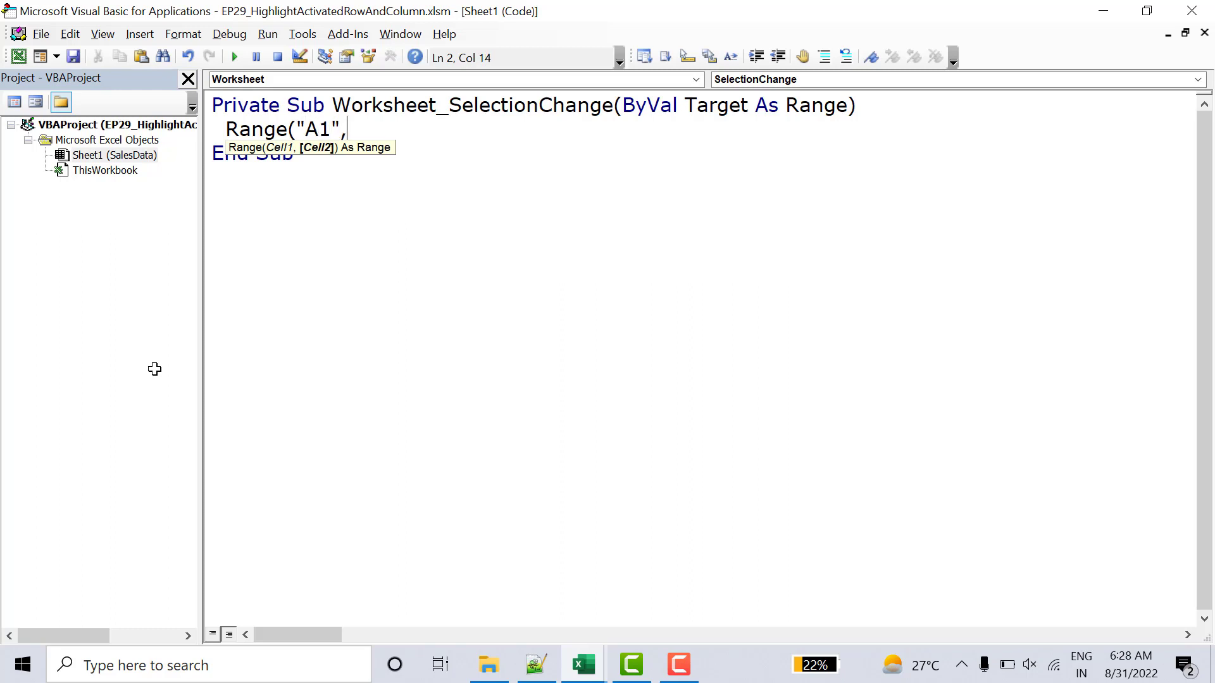
pyautogui.write('"B')
pyautogui.write('5")')
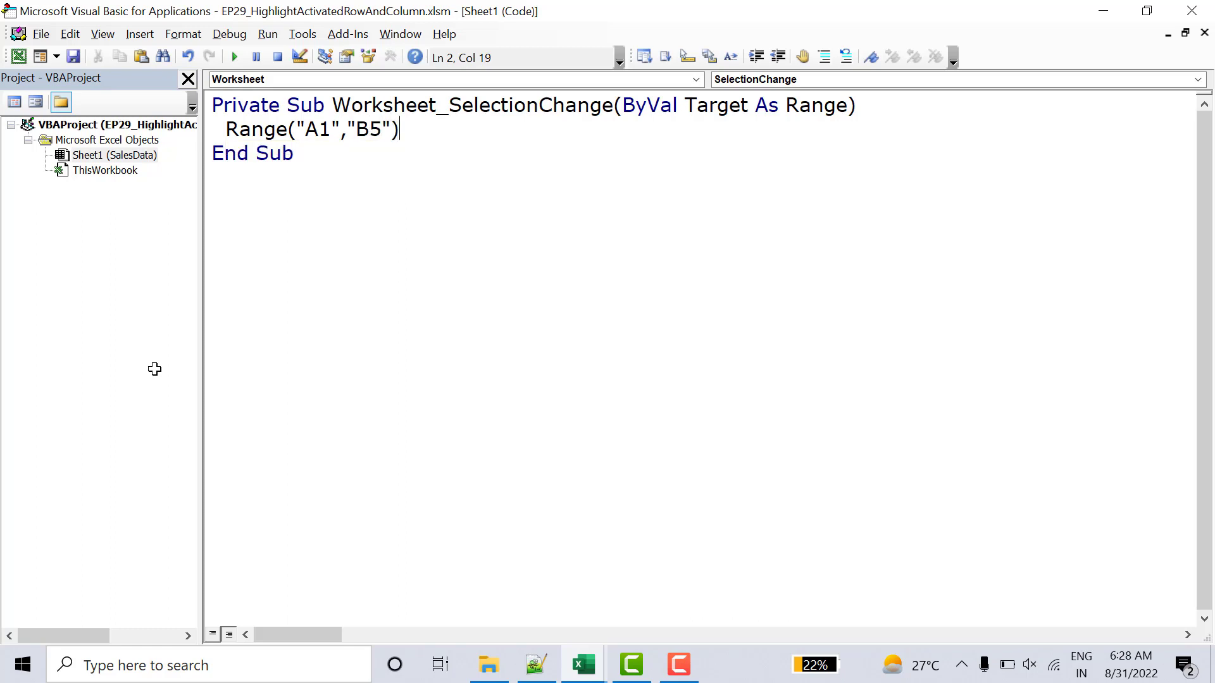
pyautogui.write('.in')
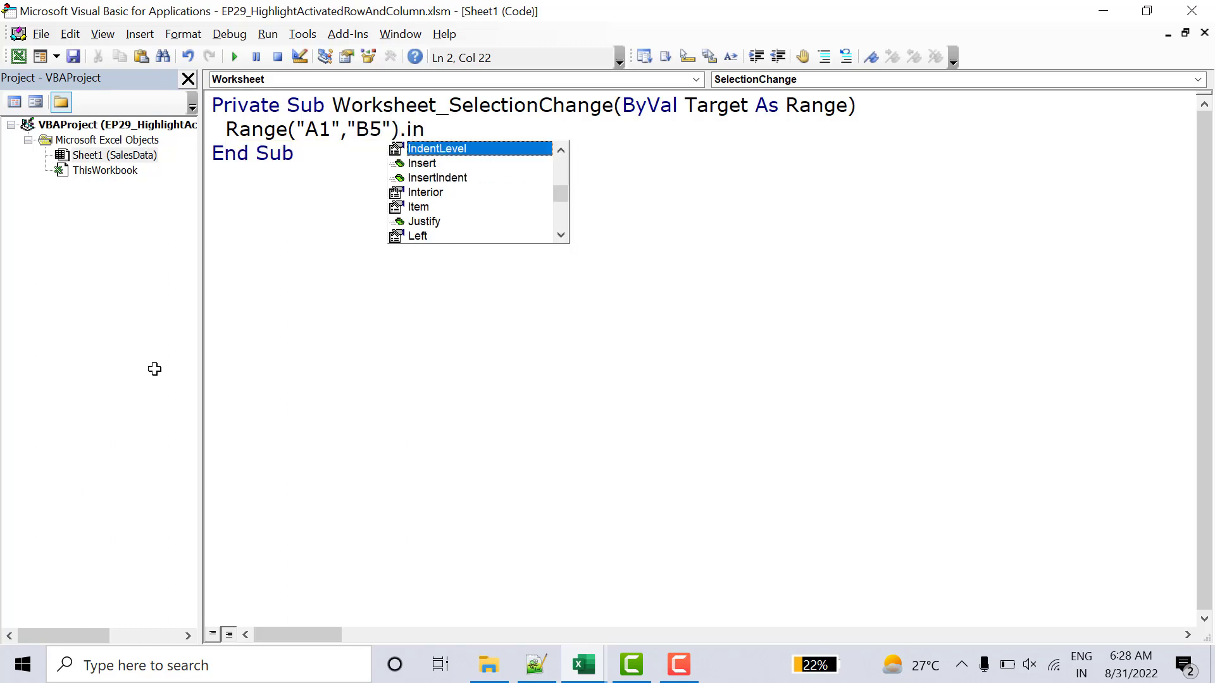
pyautogui.press('Down')
pyautogui.press('Down')
pyautogui.press('Down')
pyautogui.press('Tab')
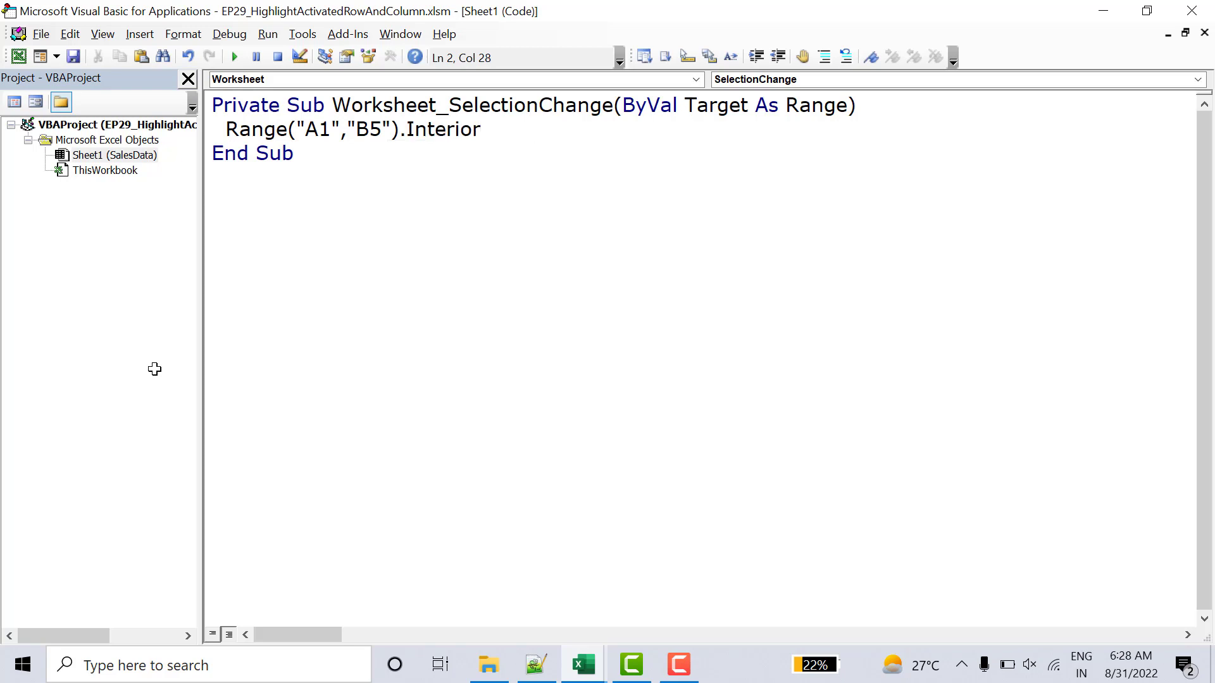
pyautogui.write('.col')
pyautogui.press('Tab')
pyautogui.write('=')
pyautogui.write('vb')
pyautogui.hotkey('ctrl', 'space')
pyautogui.write('ye')
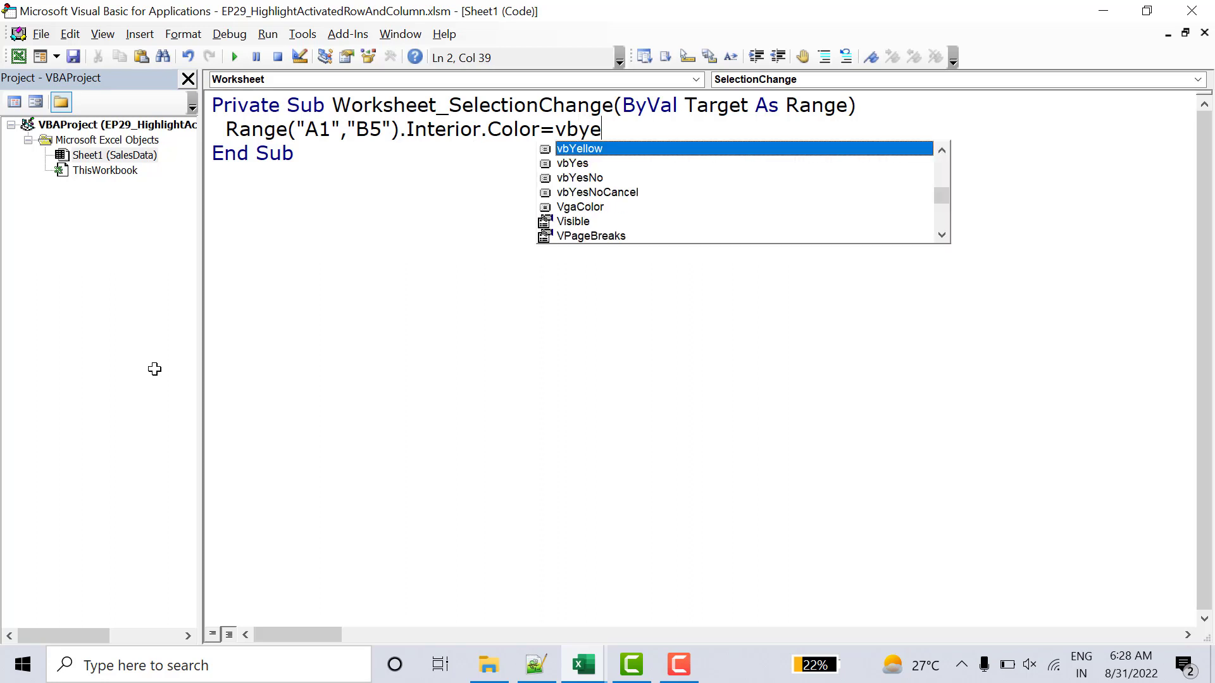
pyautogui.press('Tab')
pyautogui.press('Down')
pyautogui.press('Up')
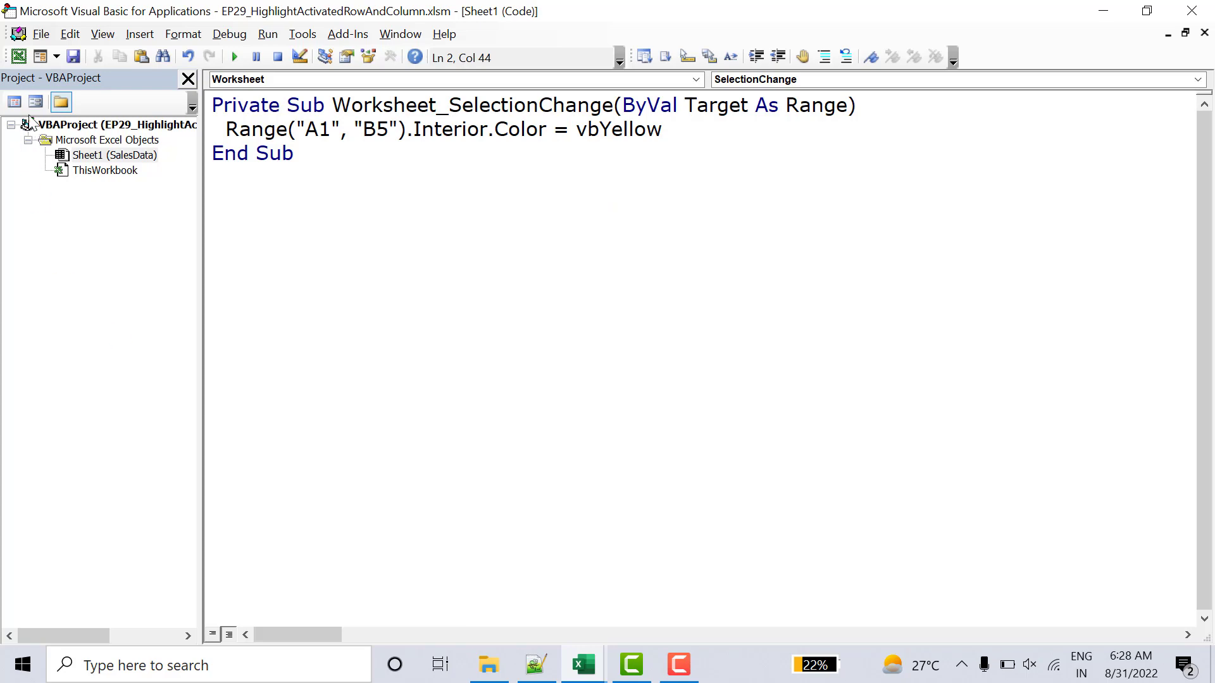
pyautogui.click(18, 57)
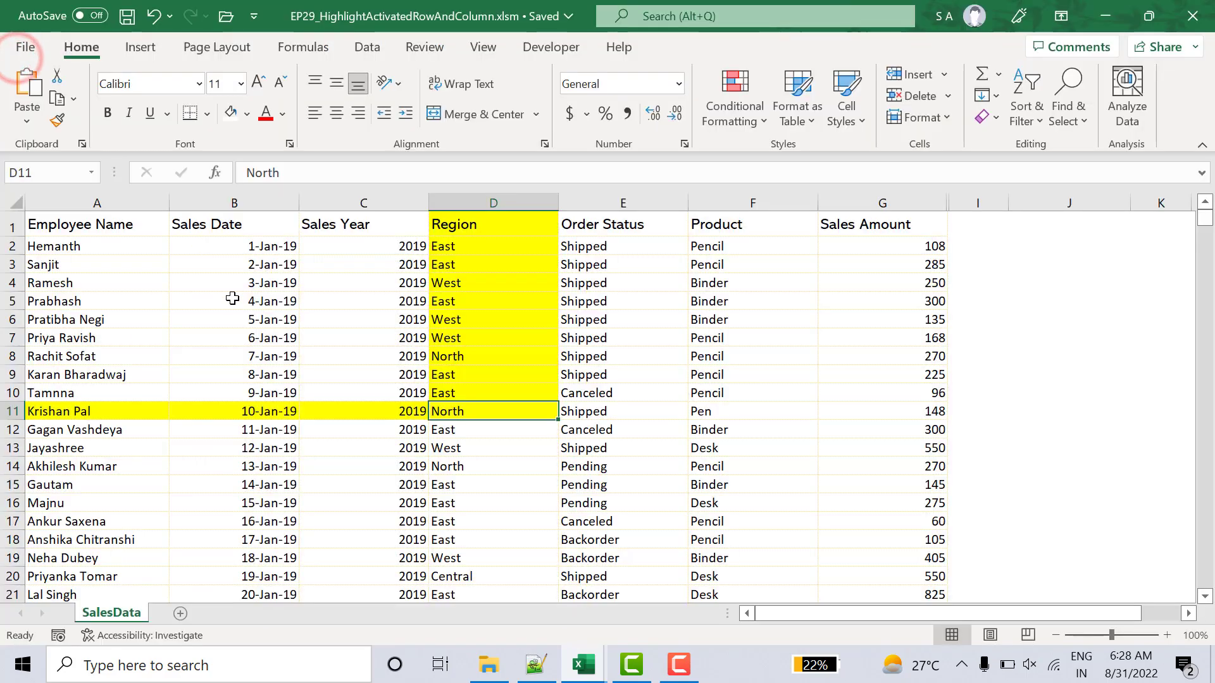
# Step: Select B6, F9, D13 and C8 to fire the macro and fill A1:B5 yellow
pyautogui.click(263, 318)
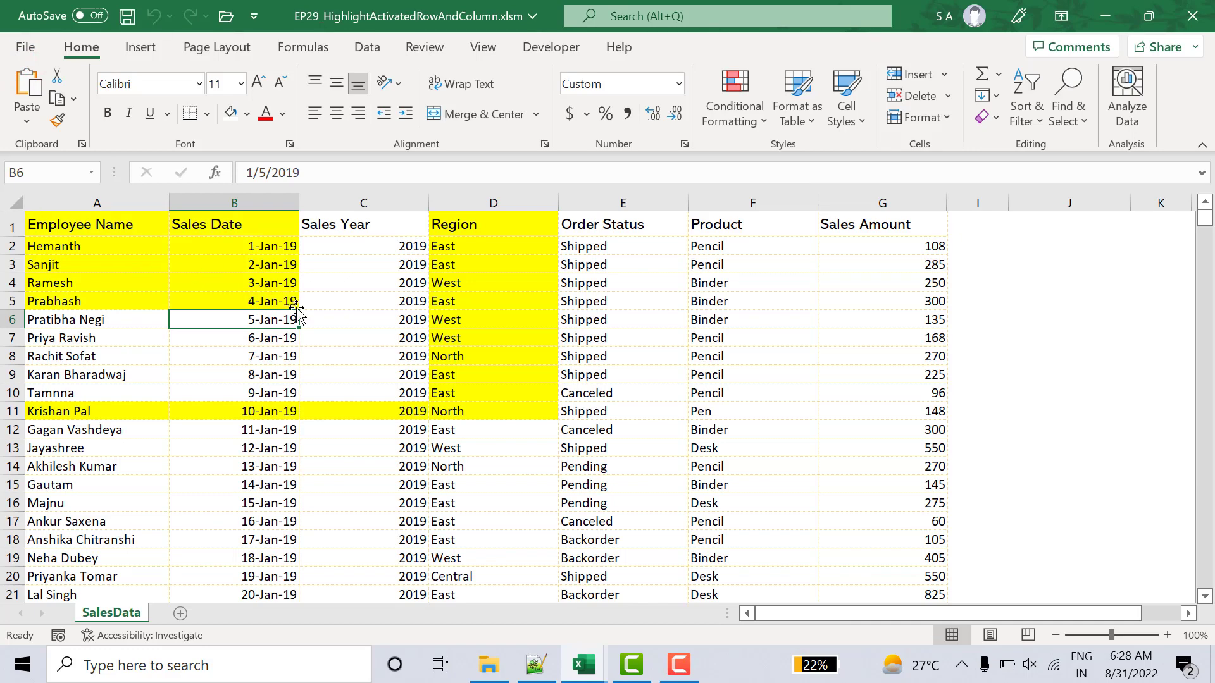
pyautogui.click(739, 382)
pyautogui.click(514, 453)
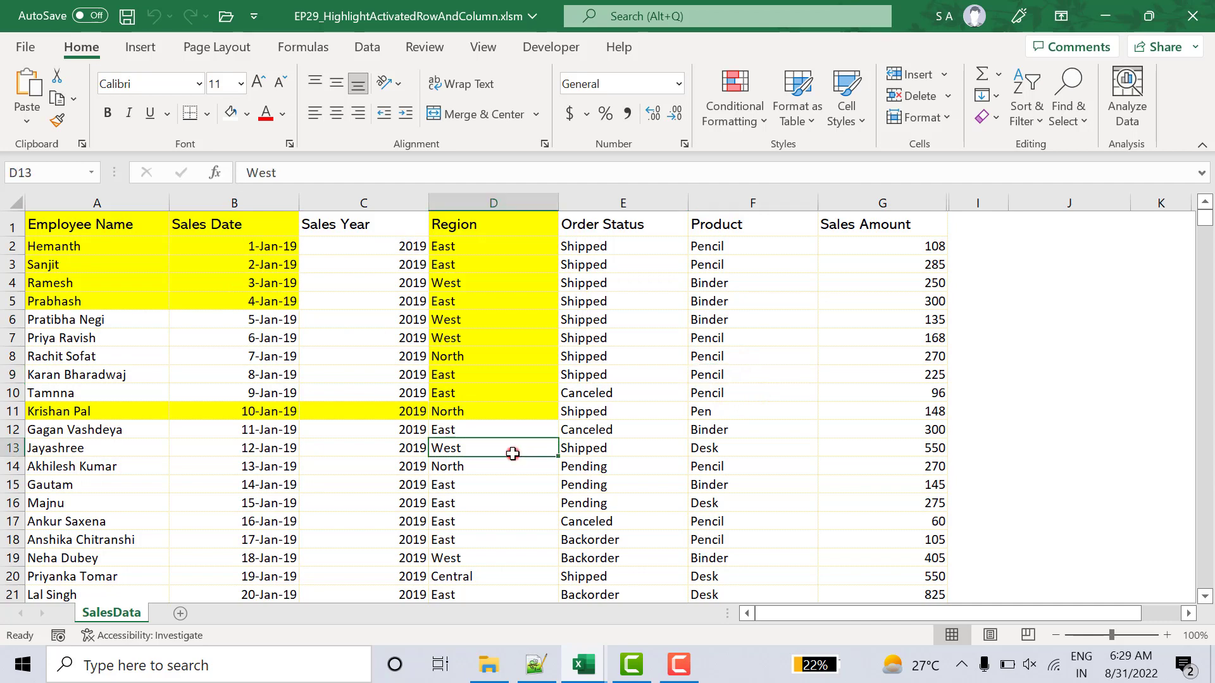
pyautogui.click(361, 352)
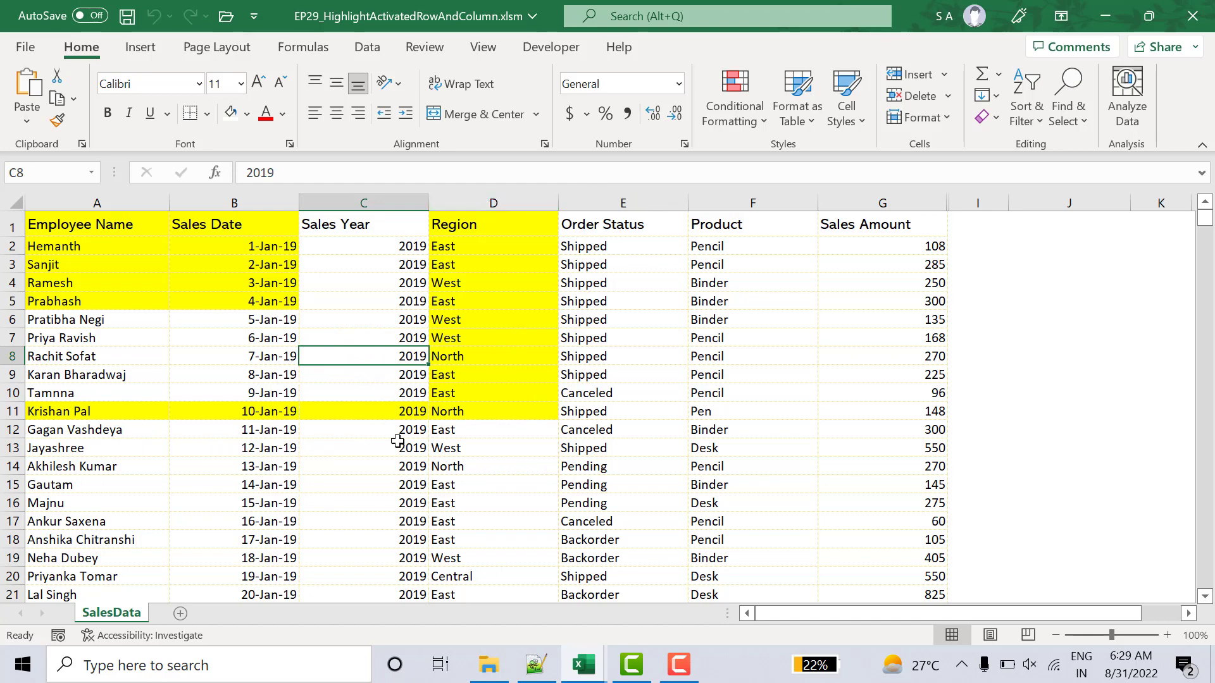
# Step: Insert Cells.Interior.Color = vbWhite as the procedure's first line, then return to Excel
pyautogui.hotkey('alt', 'F11')
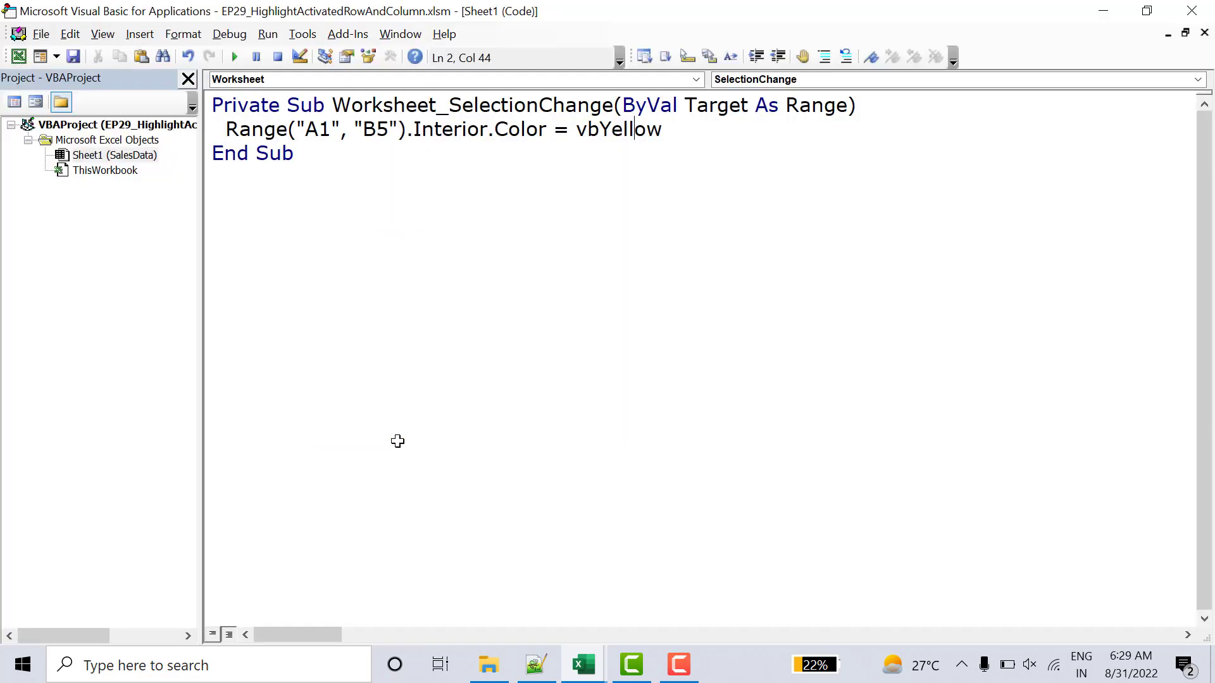
pyautogui.click(882, 112)
pyautogui.press('Return')
pyautogui.write('Ce')
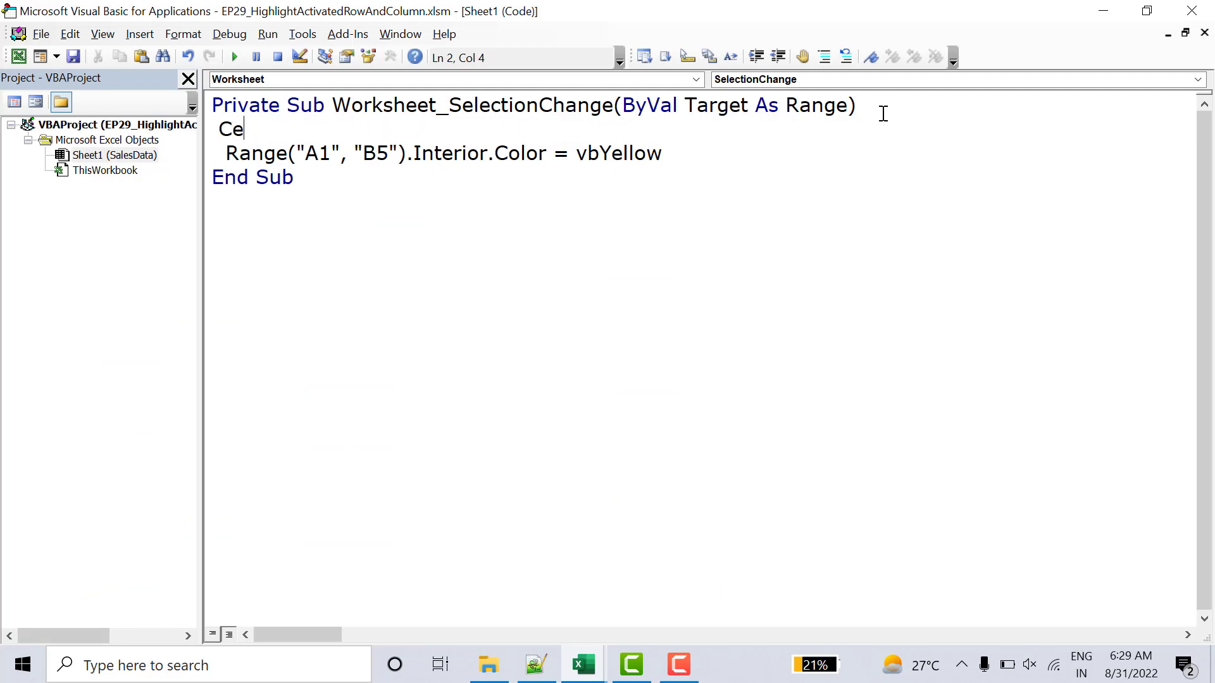
pyautogui.write('lls.')
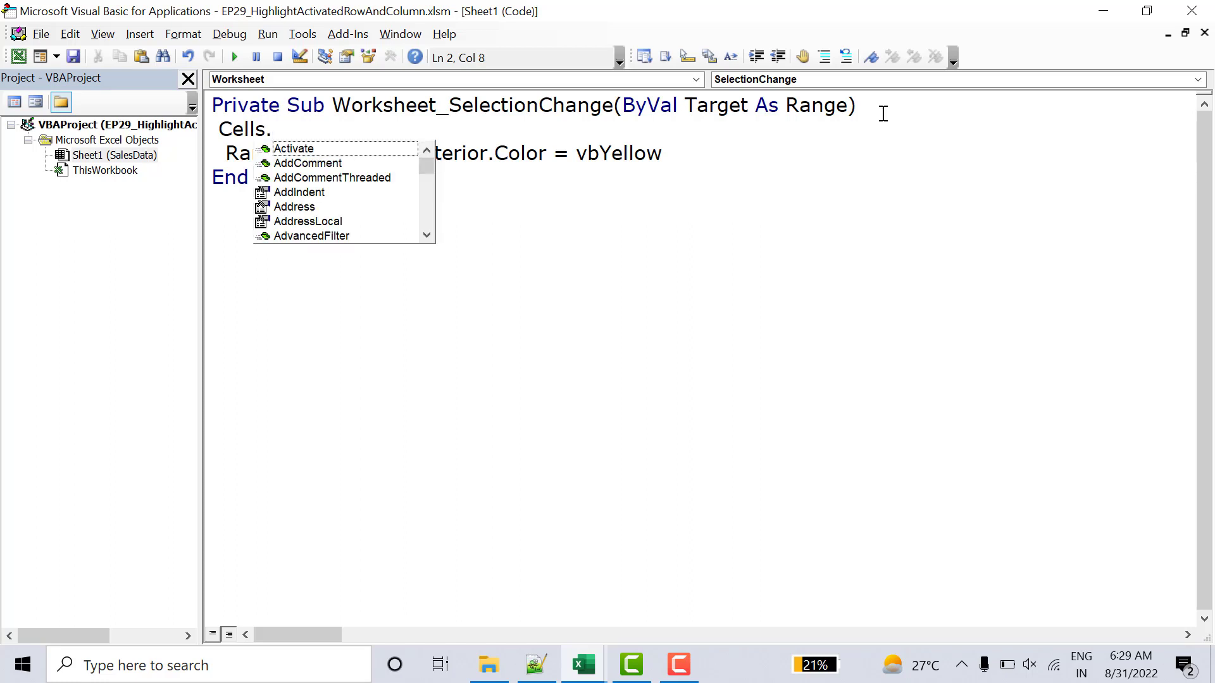
pyautogui.write('int')
pyautogui.press('Tab')
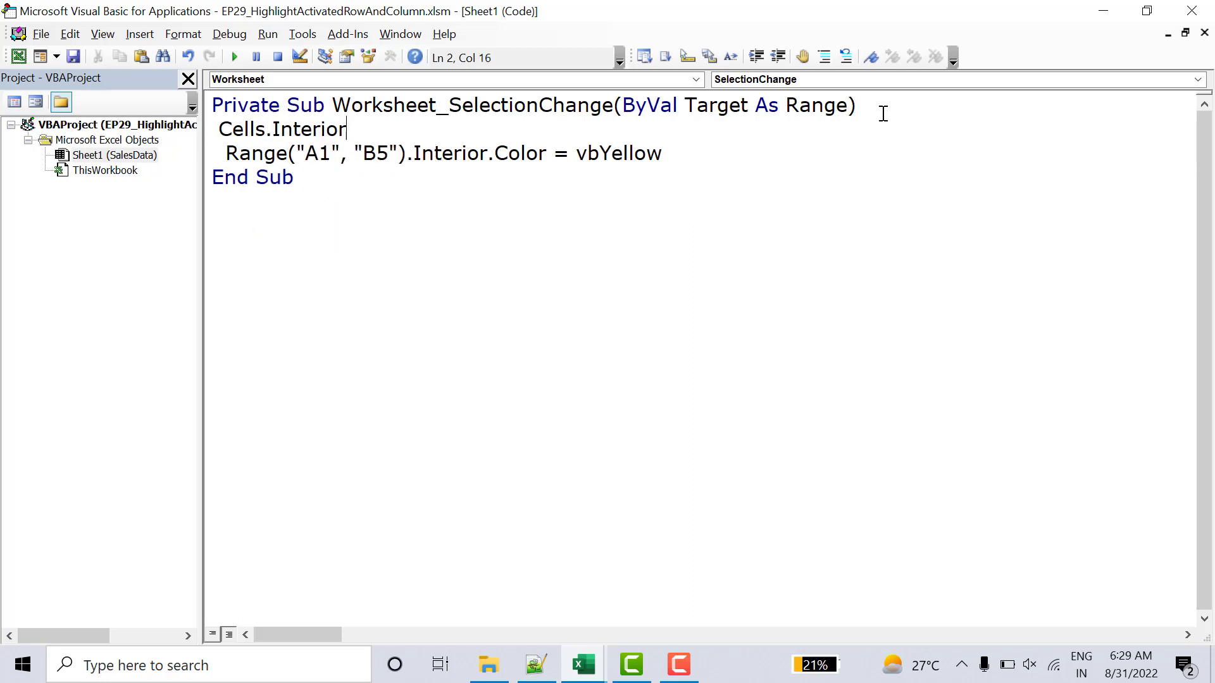
pyautogui.write('.col')
pyautogui.press('Tab')
pyautogui.write('=vb')
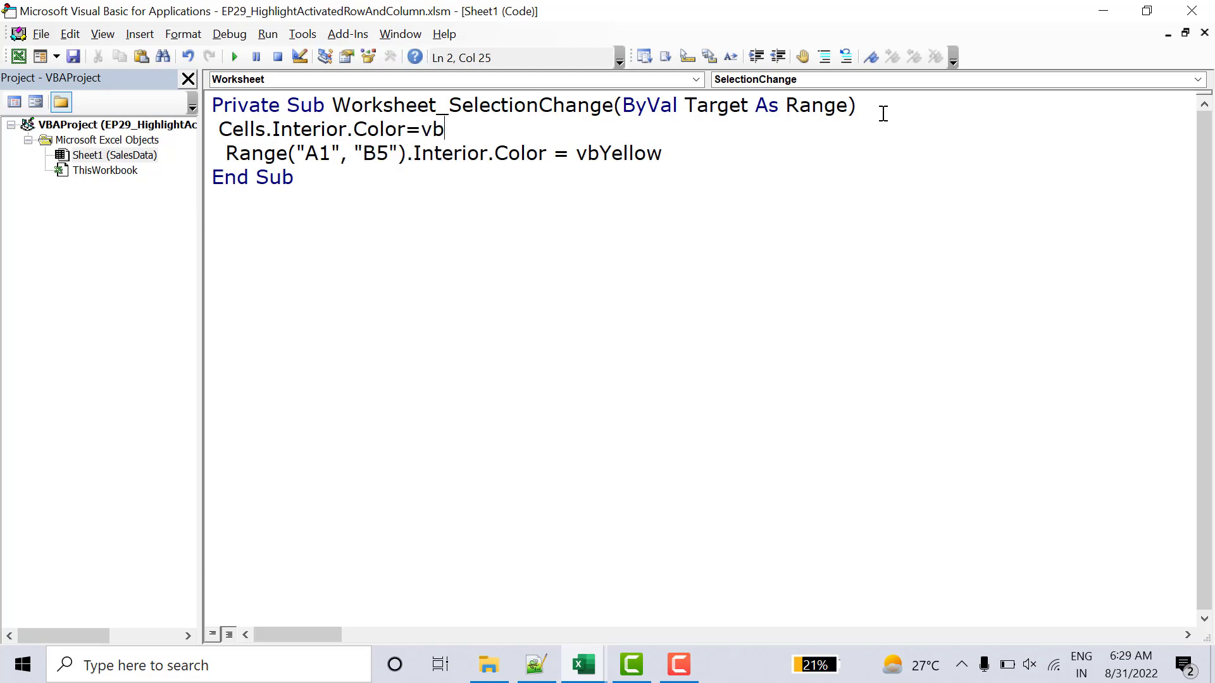
pyautogui.write('wh')
pyautogui.hotkey('ctrl', 'space')
pyautogui.click(25, 63)
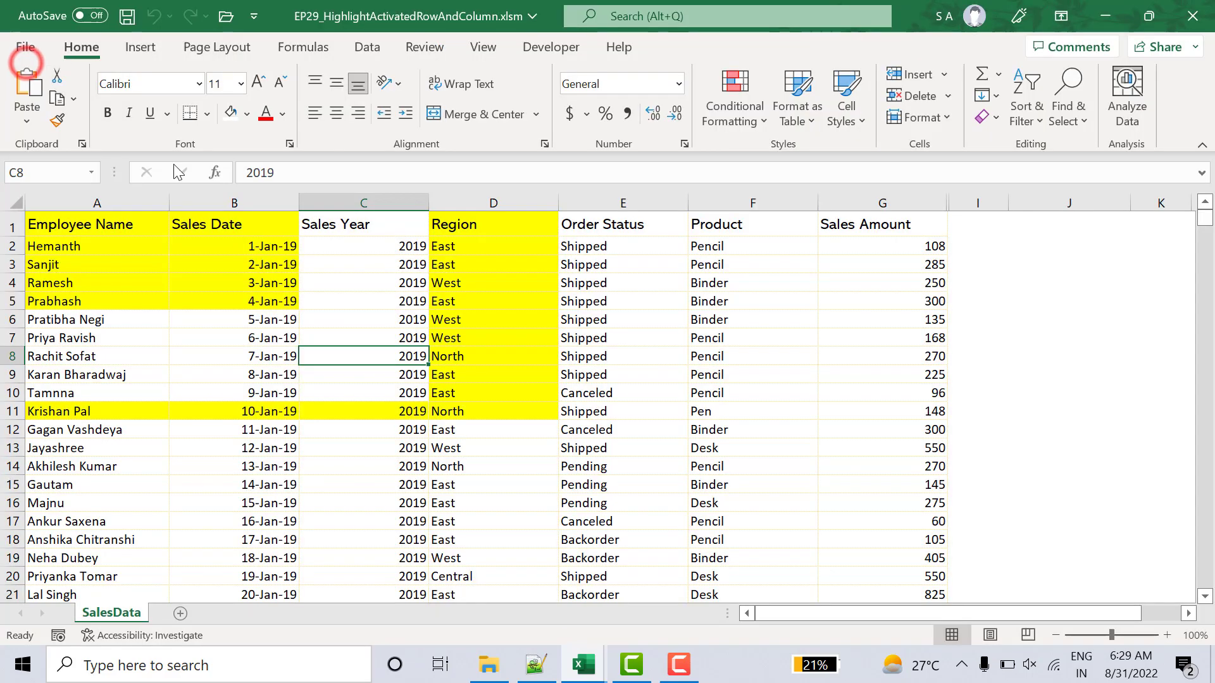
# Step: Select B7, C1, C10 and C9 to confirm only A1:B5 stays yellow, then return to the code
pyautogui.click(282, 338)
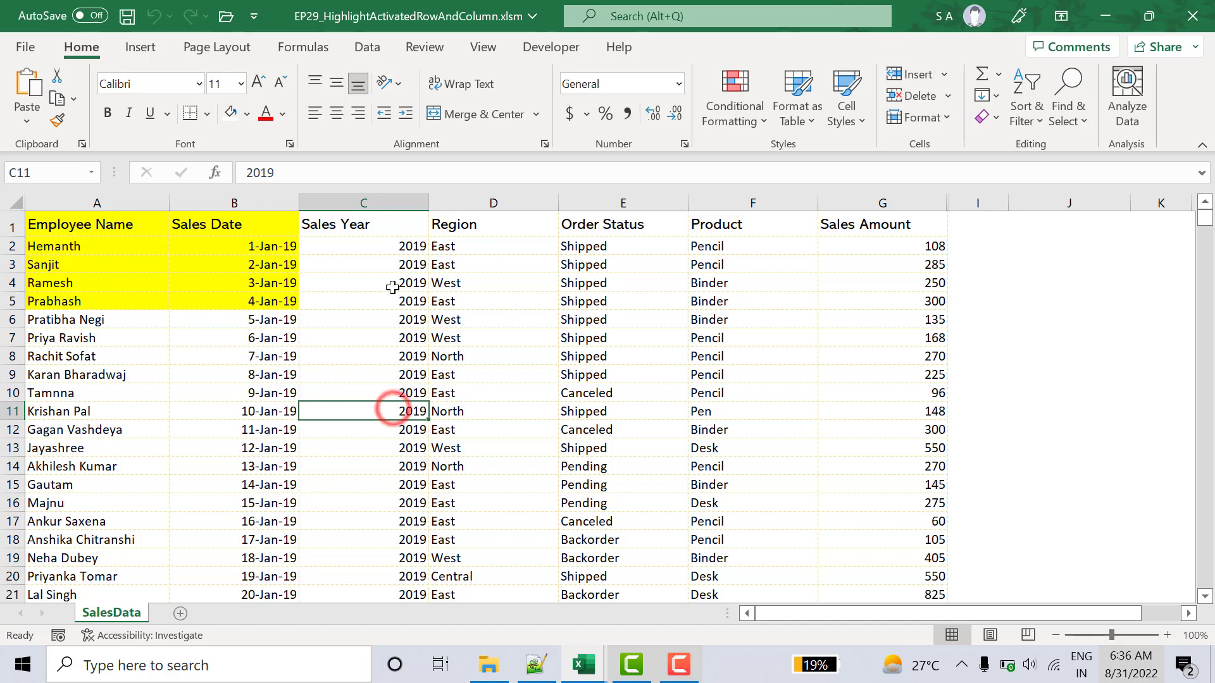
pyautogui.click(378, 232)
pyautogui.click(378, 233)
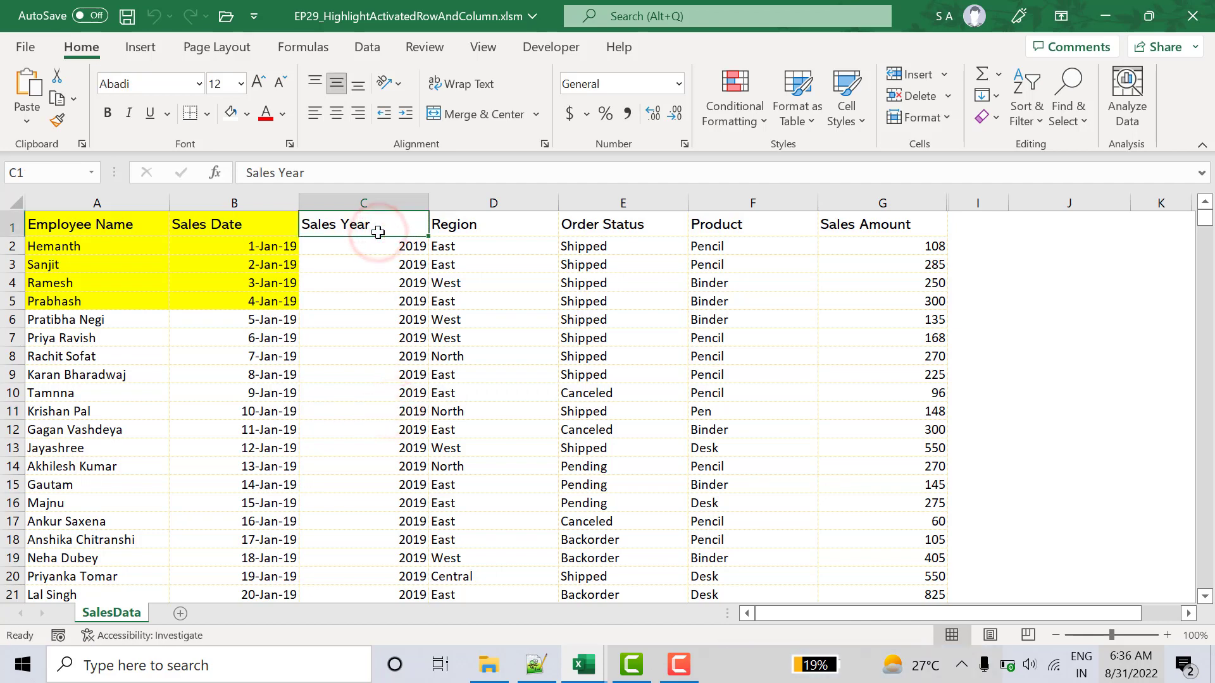
pyautogui.click(369, 396)
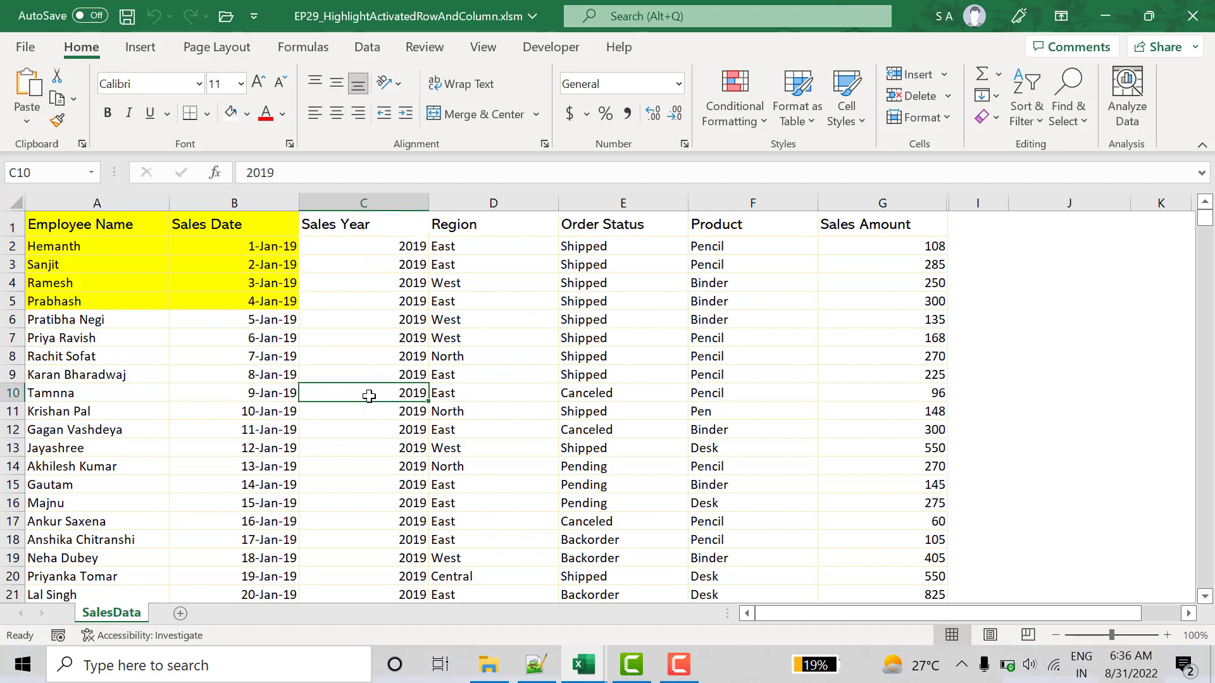
pyautogui.press('alt')
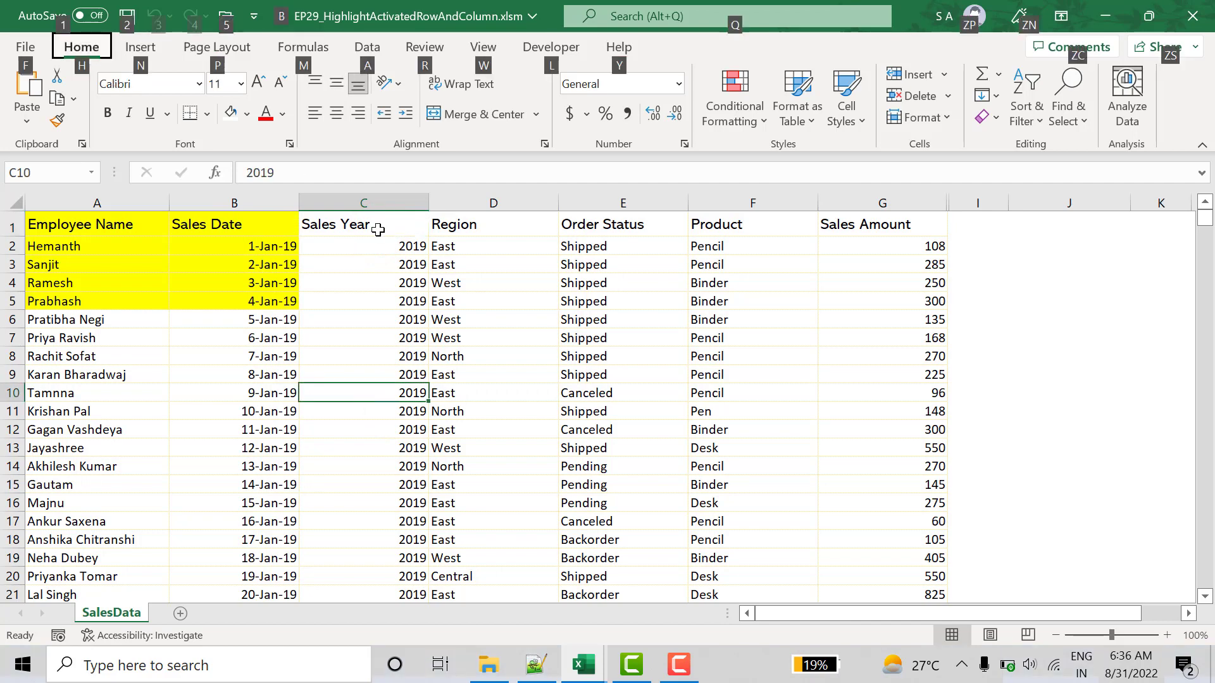
pyautogui.click(378, 228)
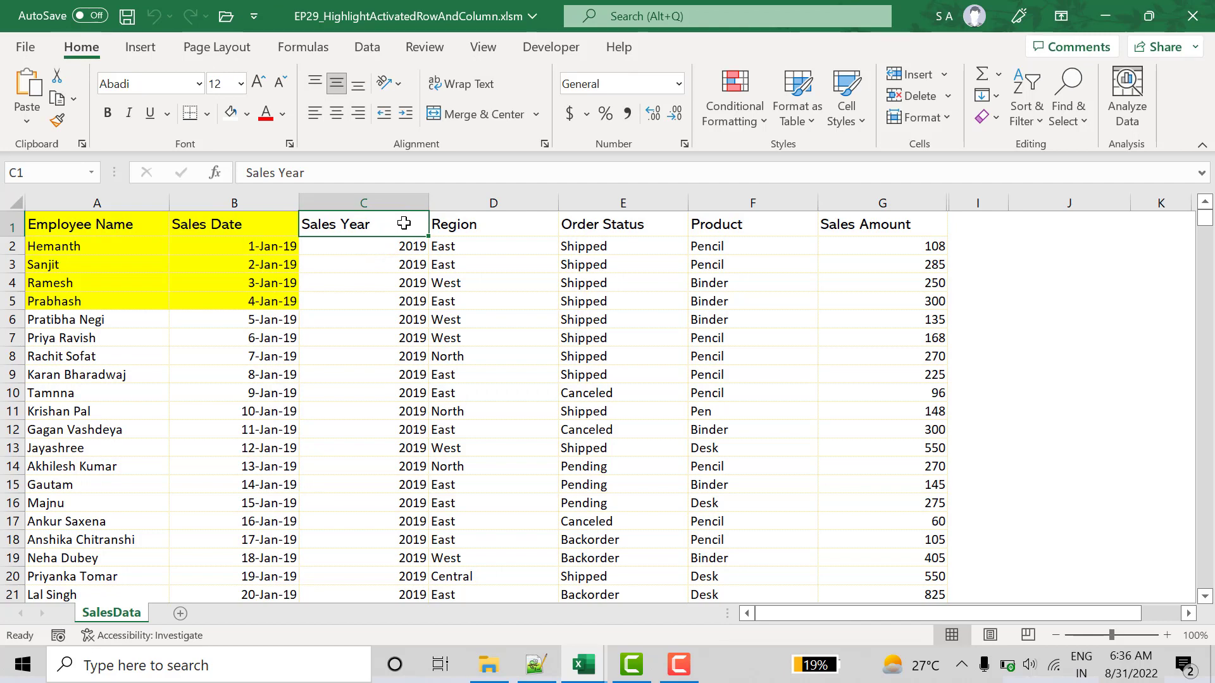
pyautogui.click(387, 397)
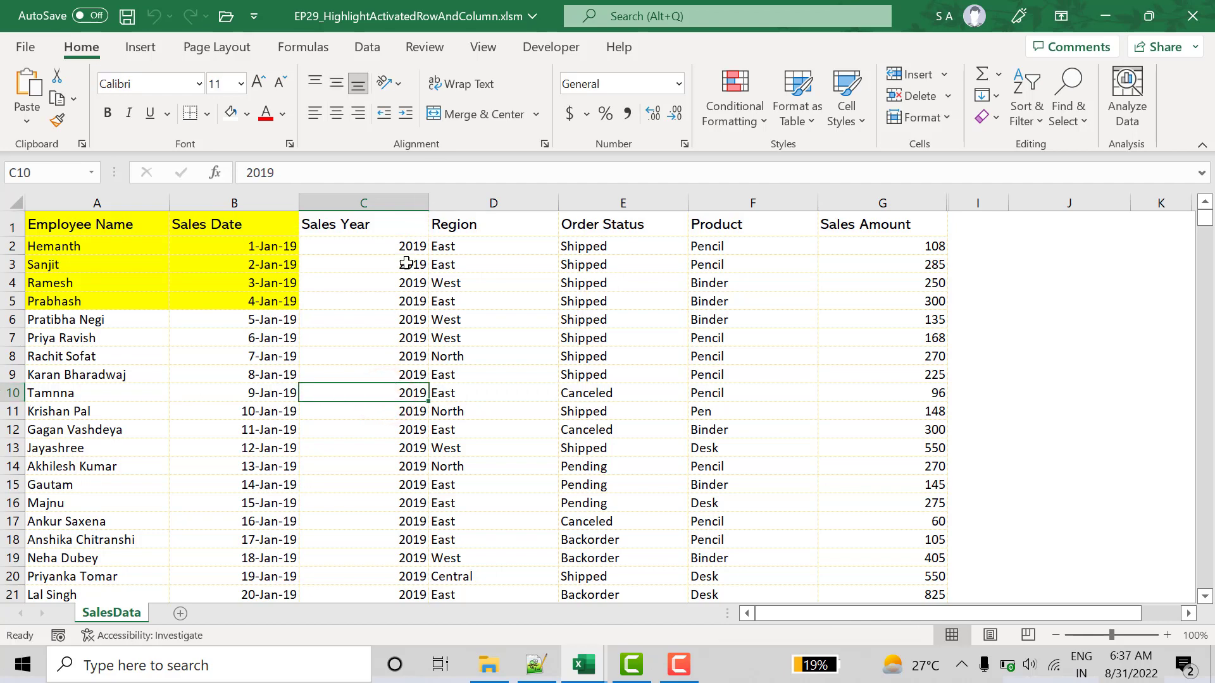
pyautogui.click(406, 374)
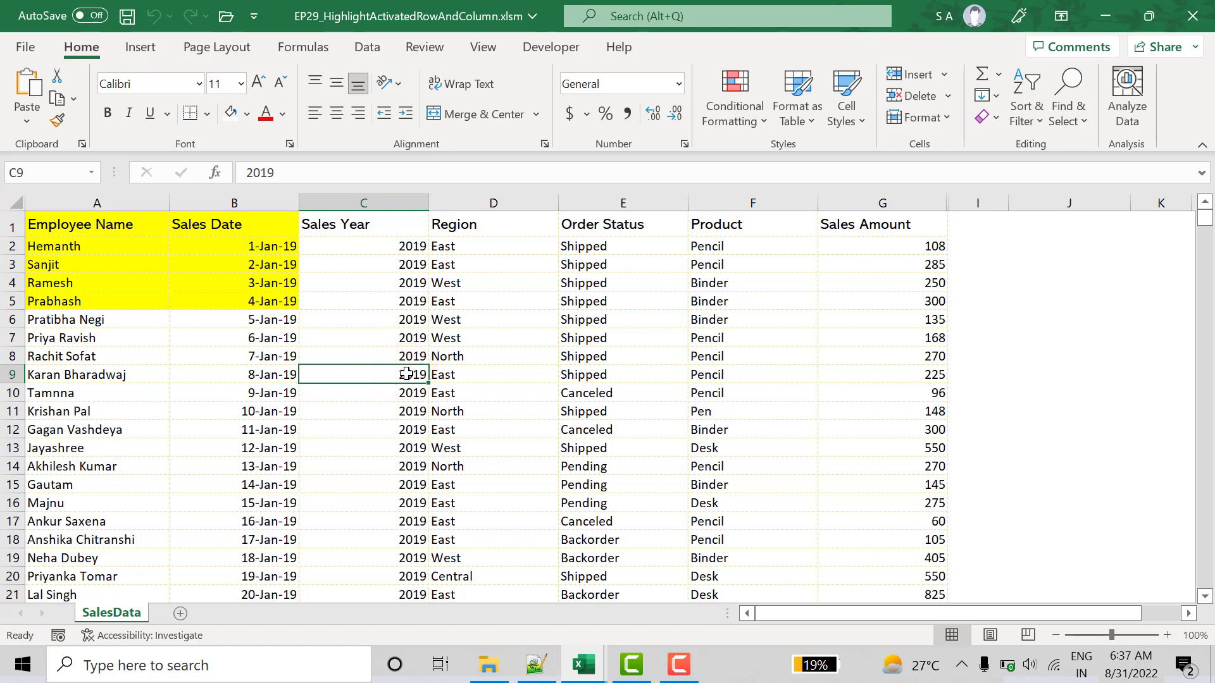
pyautogui.hotkey('alt', 'F11')
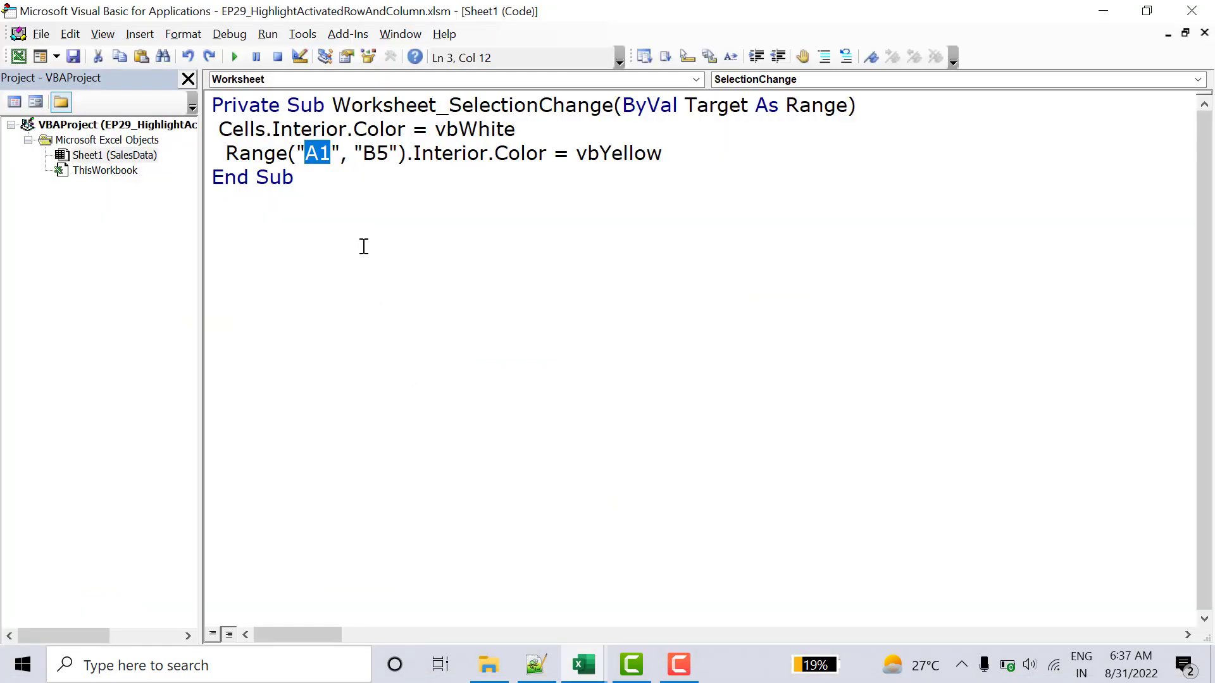
# Step: Replace the "A1" argument with Cells(1, ActiveCell.Column)
pyautogui.click(333, 155)
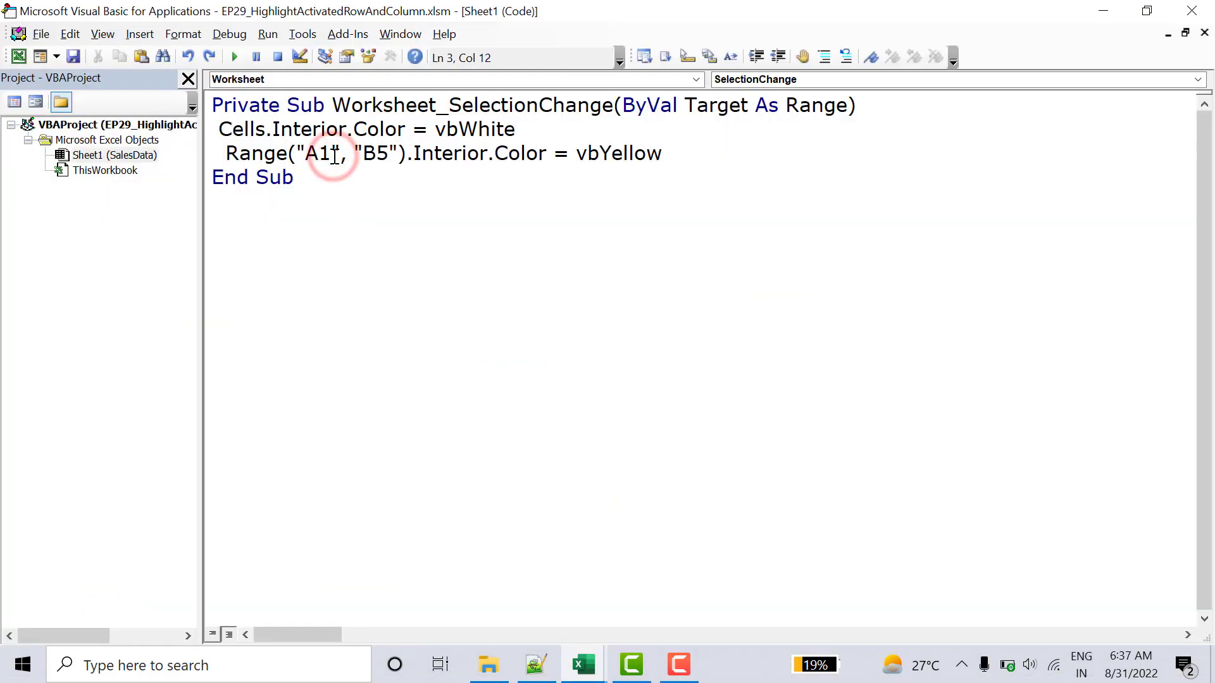
pyautogui.press('Delete')
pyautogui.press('Delete')
pyautogui.press('BackSpace')
pyautogui.press('BackSpace')
pyautogui.press('BackSpace')
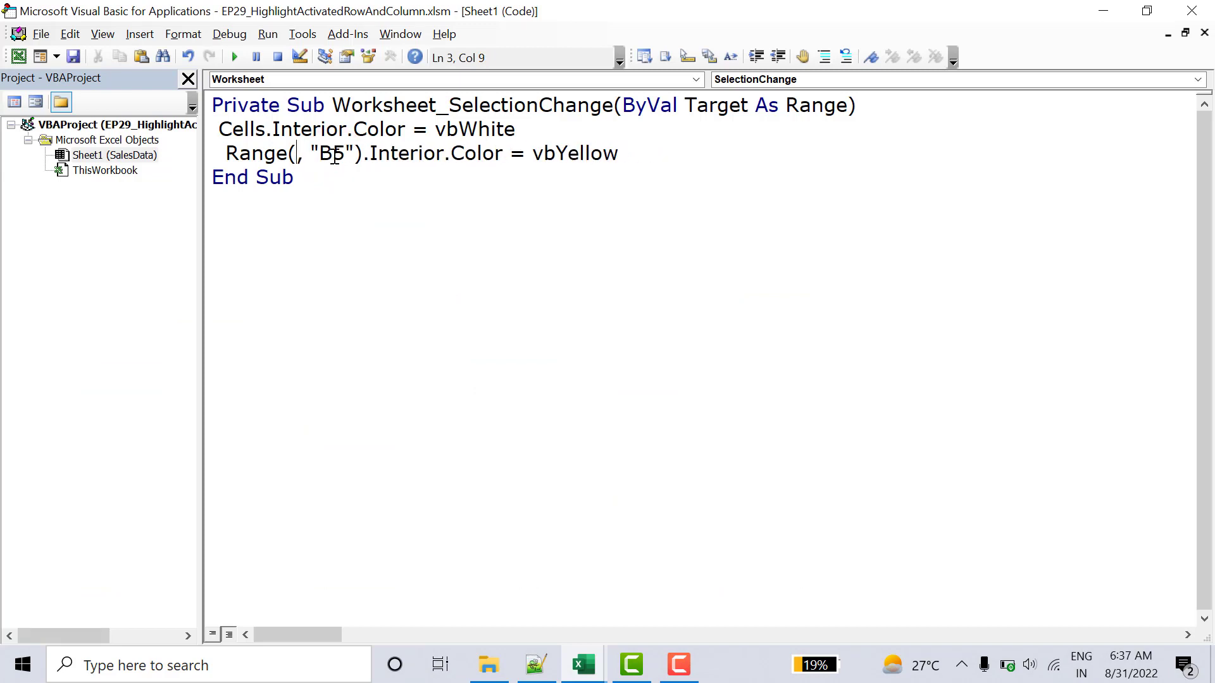
pyautogui.write('cell')
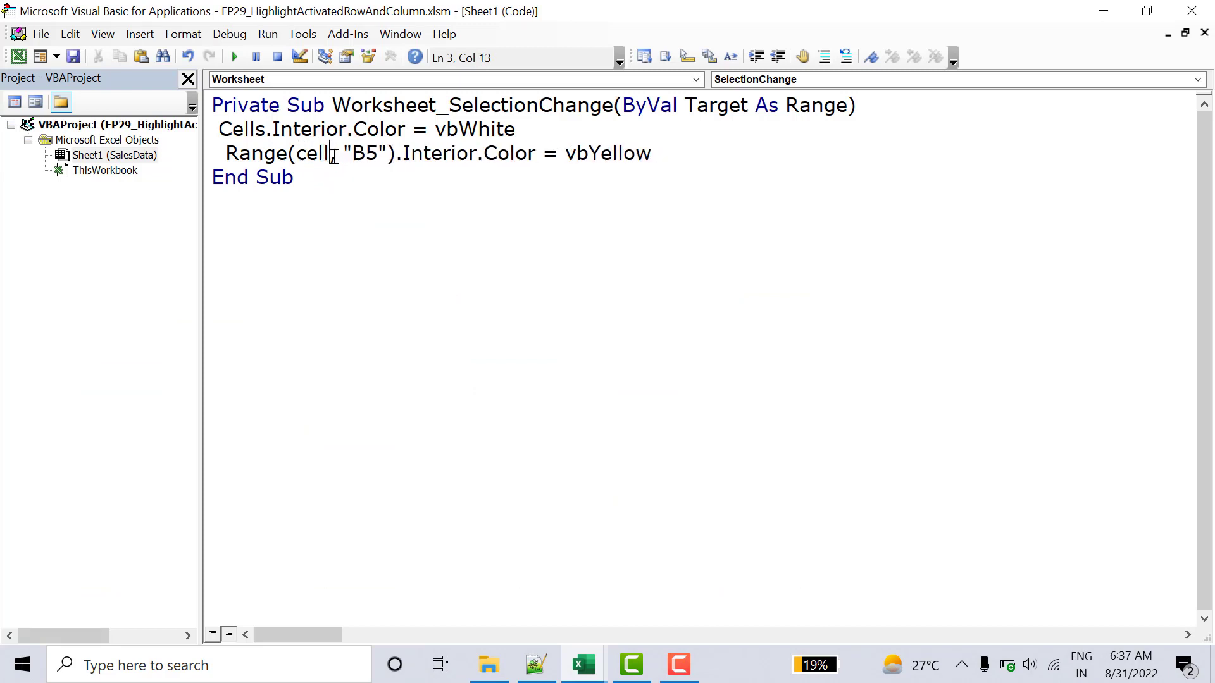
pyautogui.write('s(')
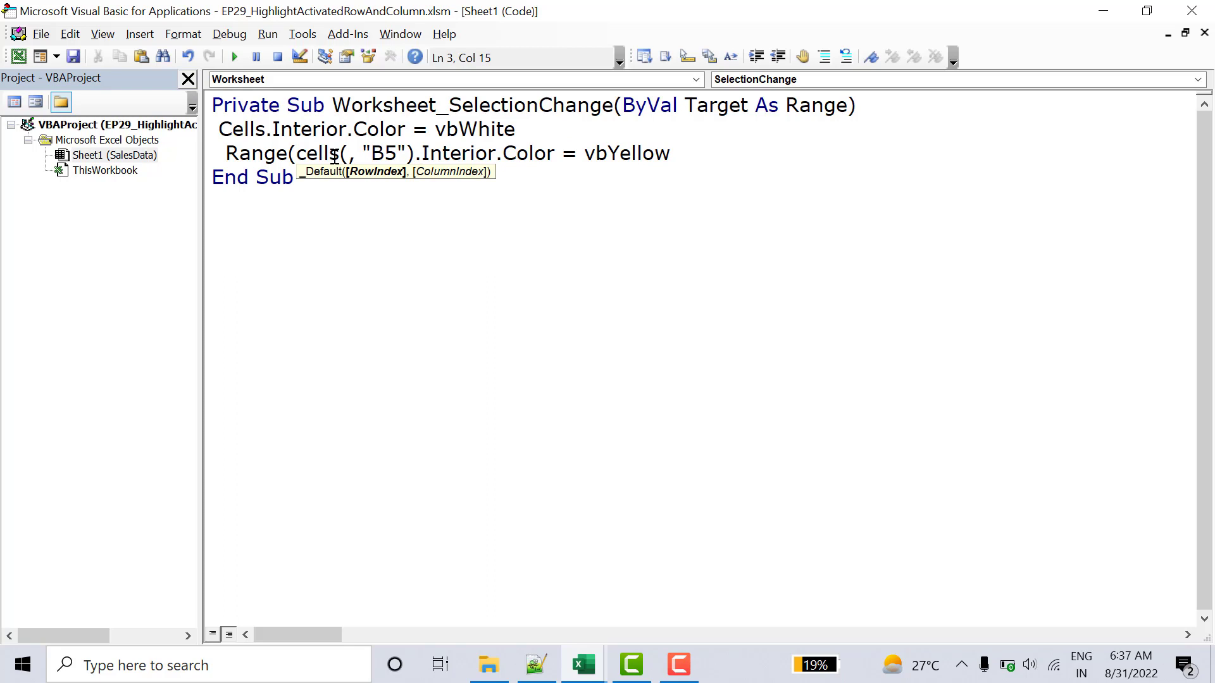
pyautogui.write('1')
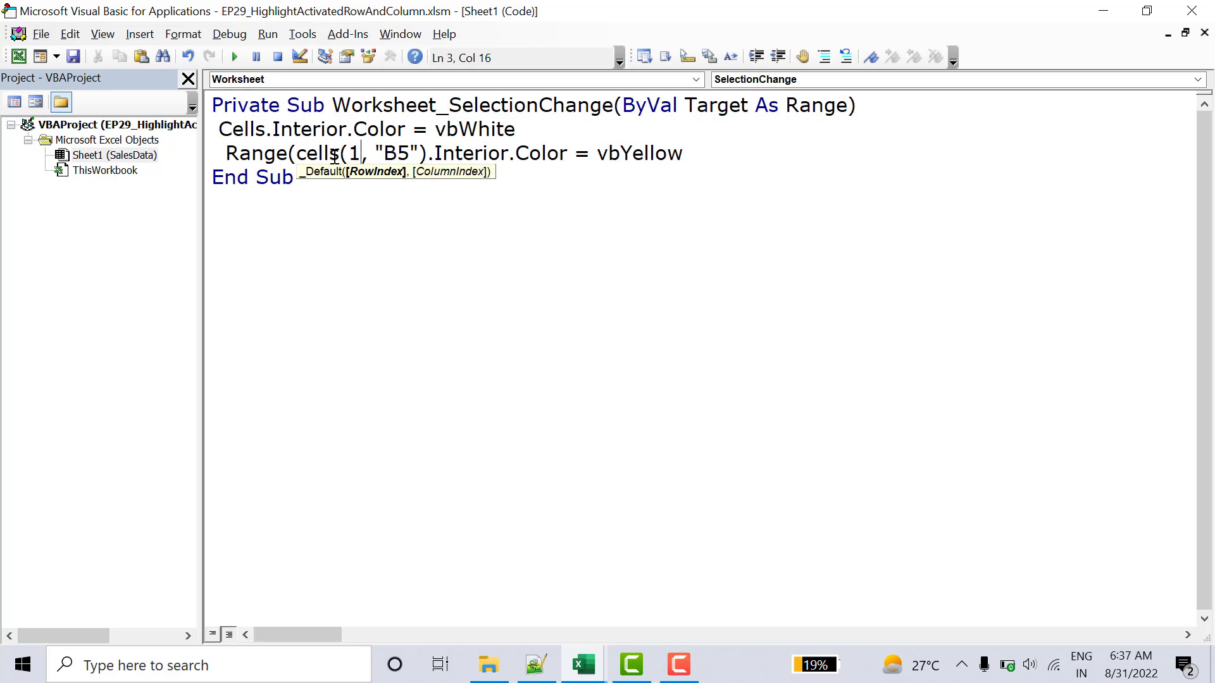
pyautogui.write(',ac')
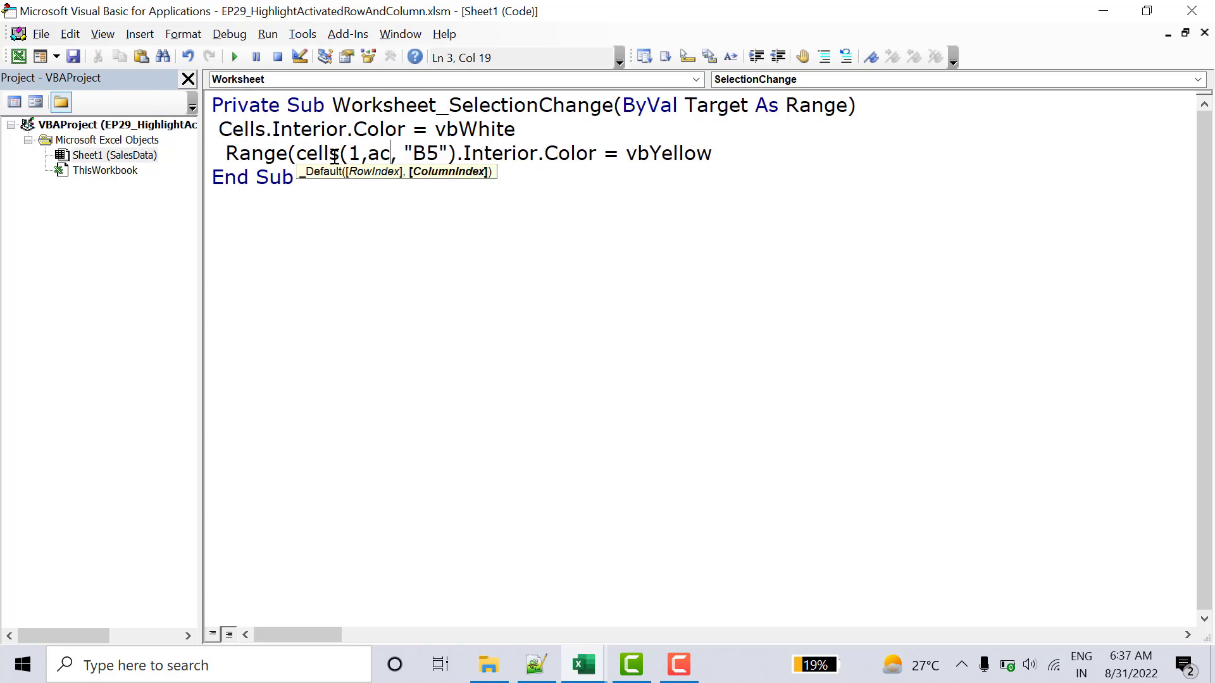
pyautogui.write('t')
pyautogui.write('ivec')
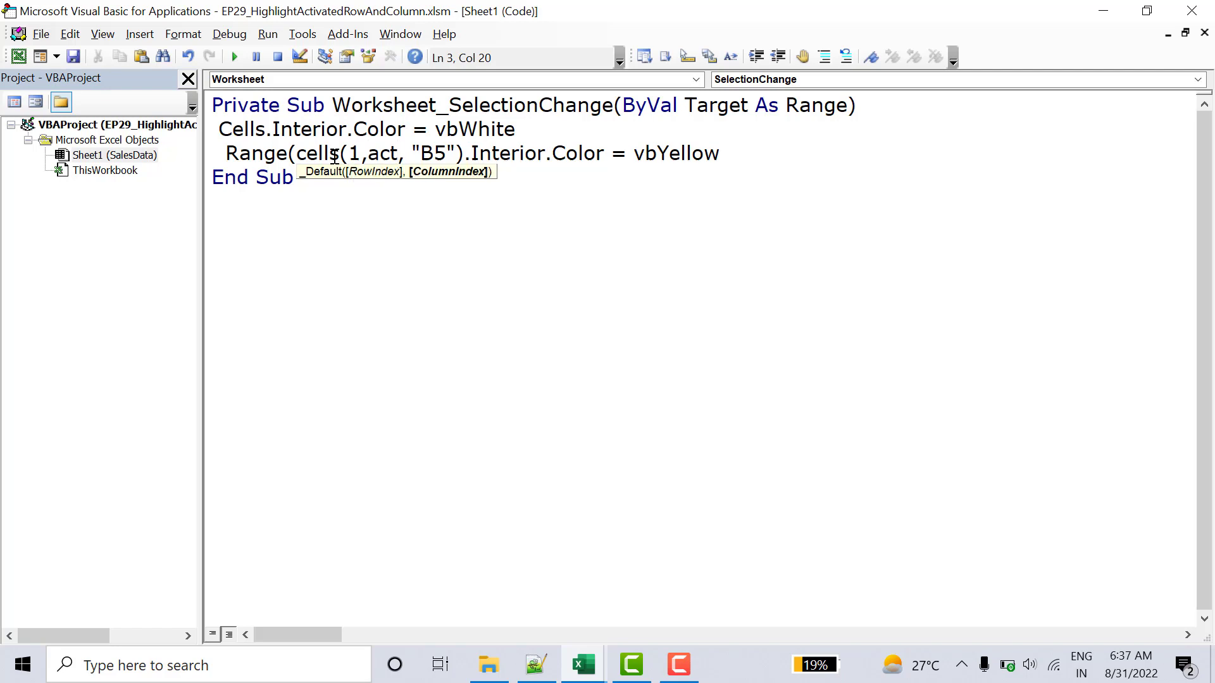
pyautogui.press('Tab')
pyautogui.write('.col')
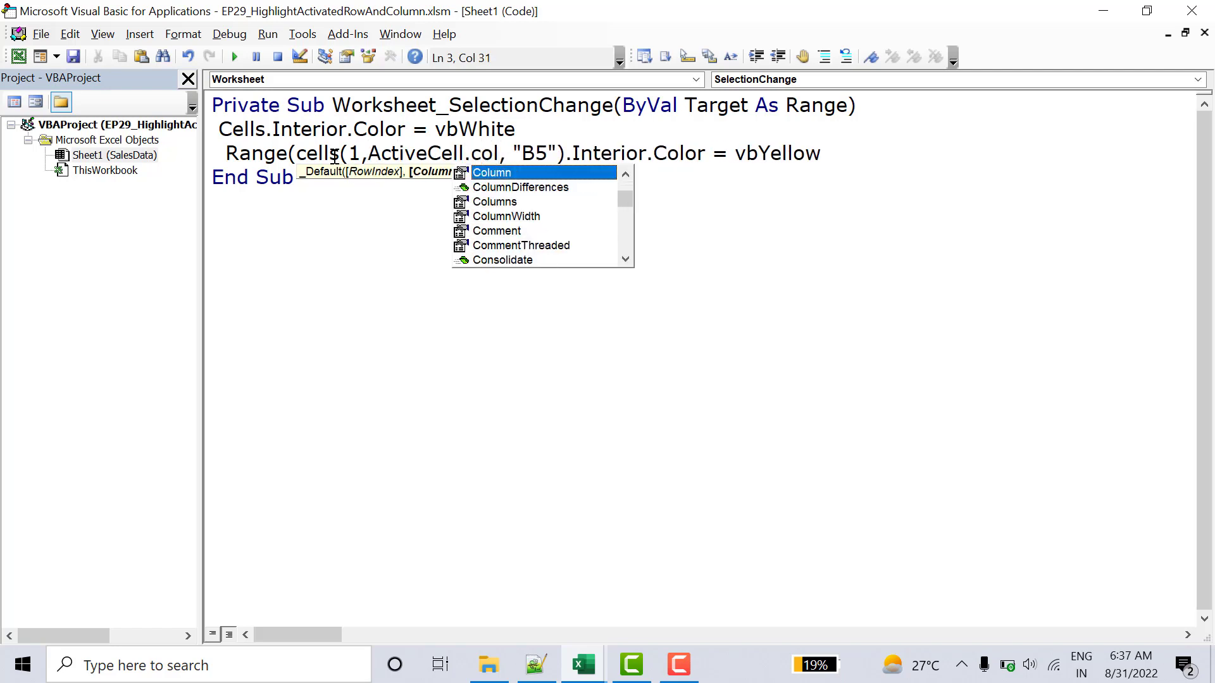
pyautogui.press('Tab')
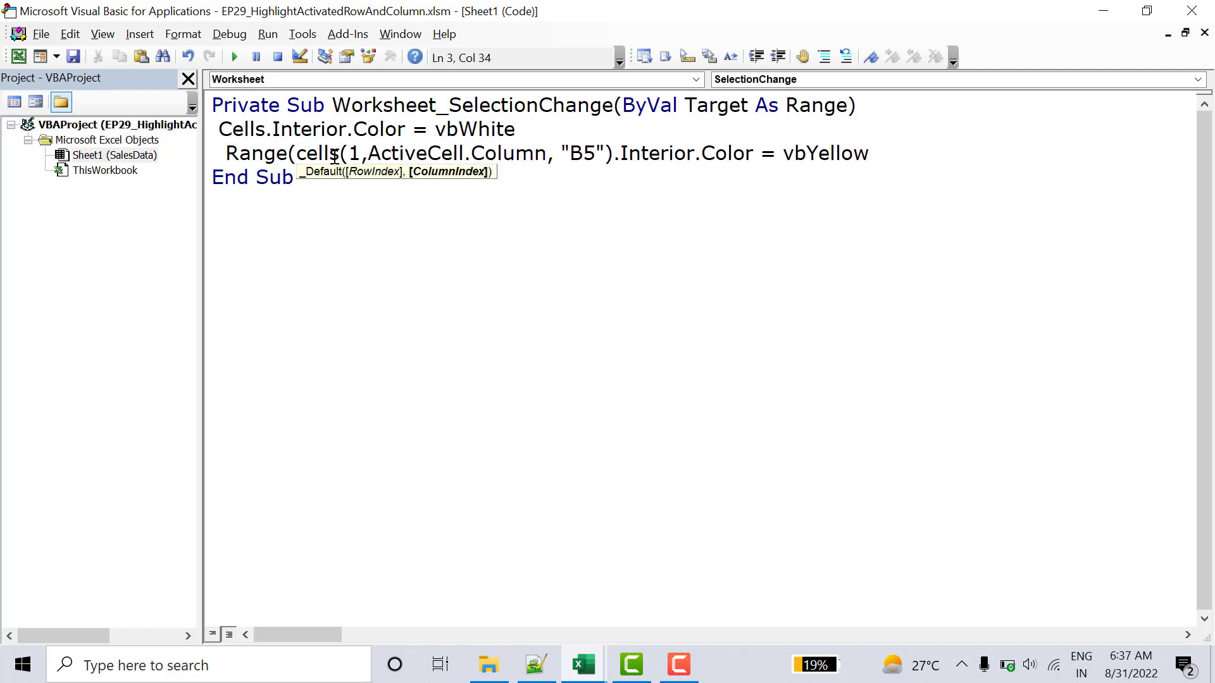
pyautogui.write(')')
# Step: Replace the "B5" argument with Cells(ActiveCell.Row, ActiveCell.Column)
pyautogui.press('Right')
pyautogui.press('Right')
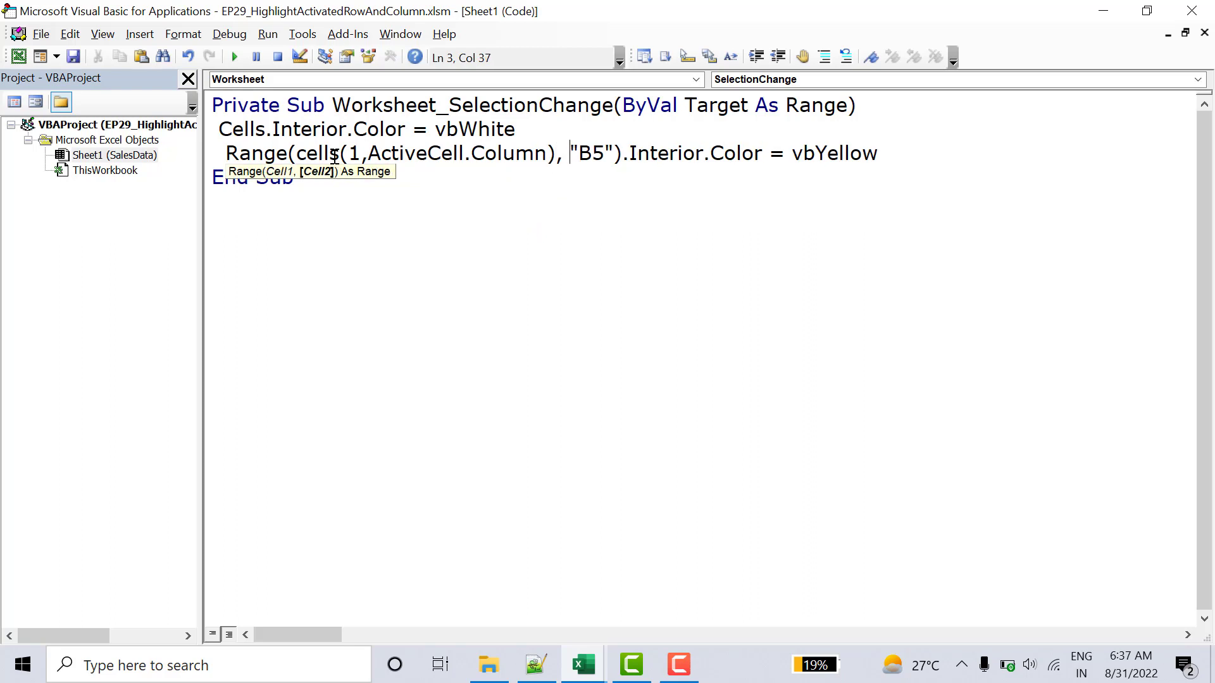
pyautogui.hotkey('shift', 'Right')
pyautogui.hotkey('shift', 'Right')
pyautogui.hotkey('shift', 'Right')
pyautogui.write('ce')
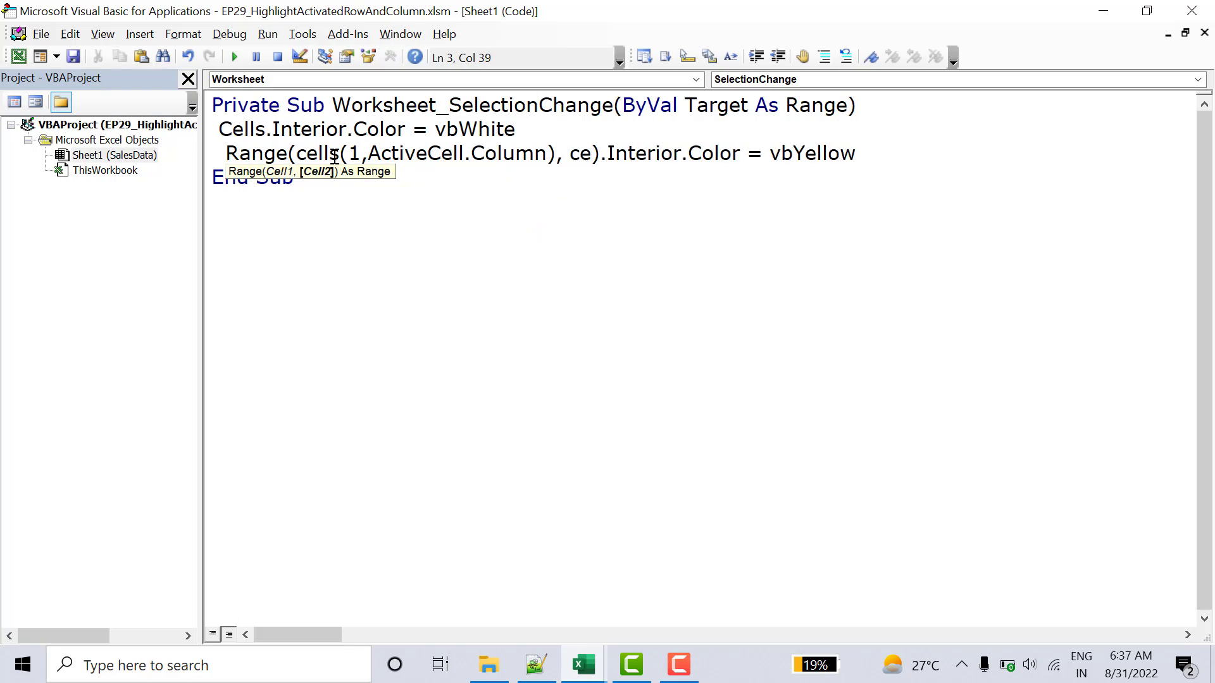
pyautogui.write('lls(')
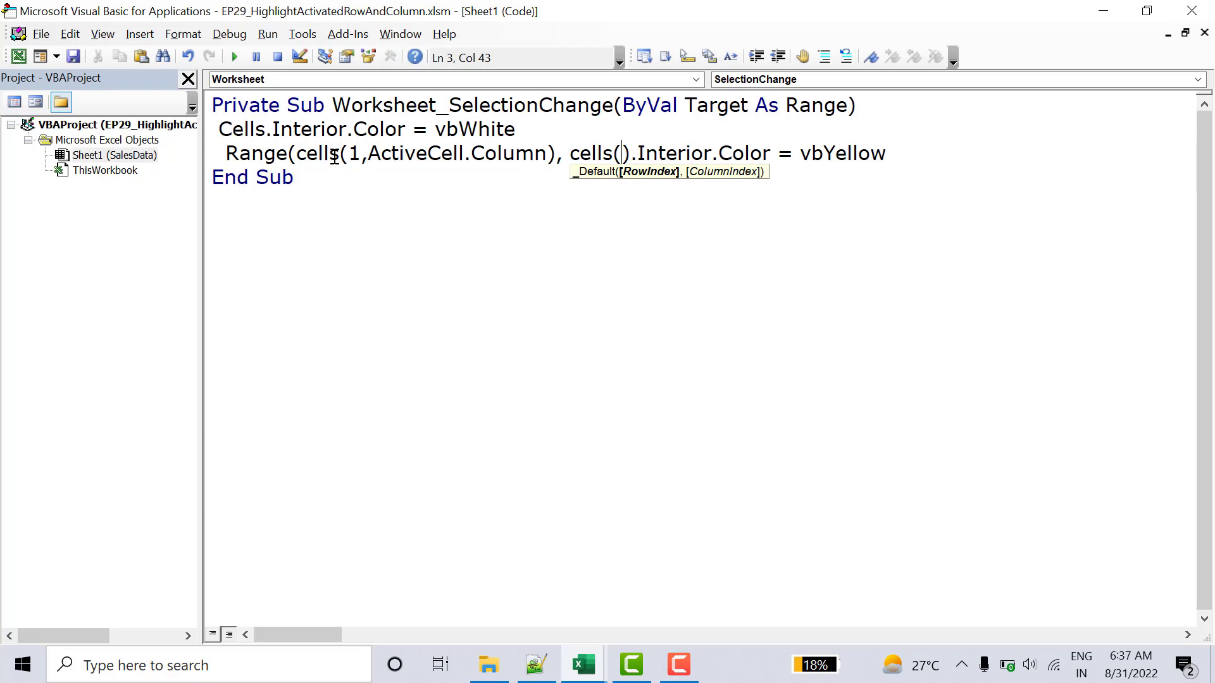
pyautogui.write('act')
pyautogui.hotkey('ctrl', 'space')
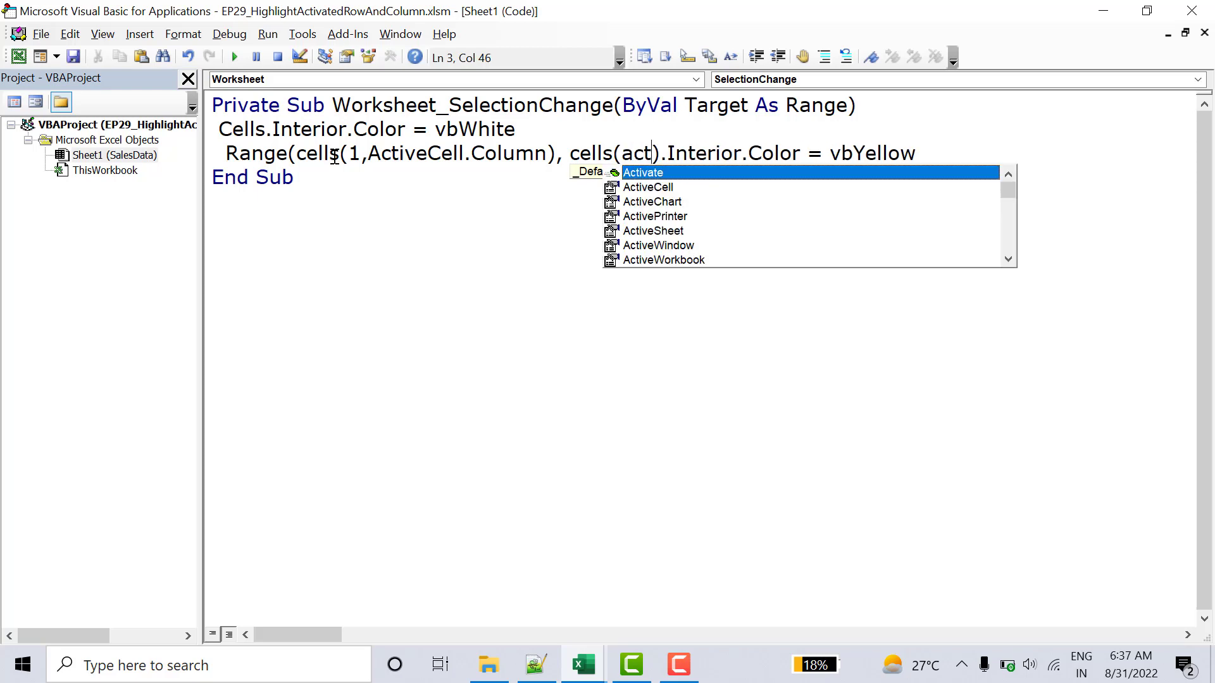
pyautogui.press('Down')
pyautogui.write('.ro')
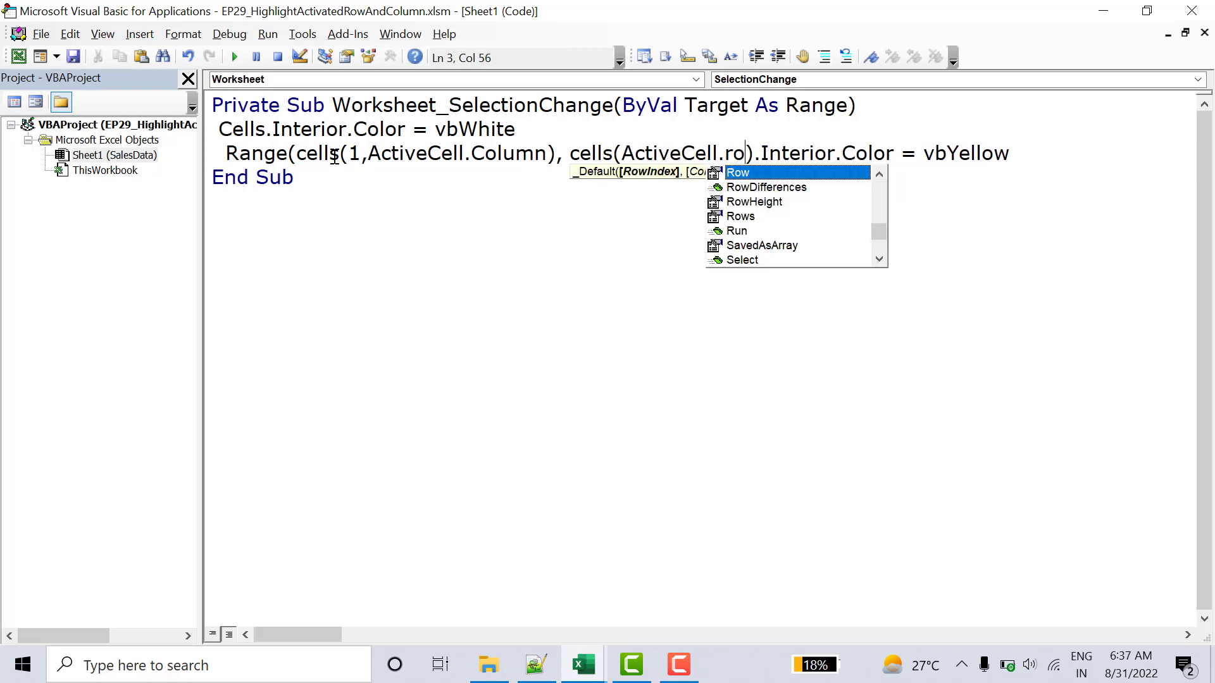
pyautogui.press('Tab')
pyautogui.write(',')
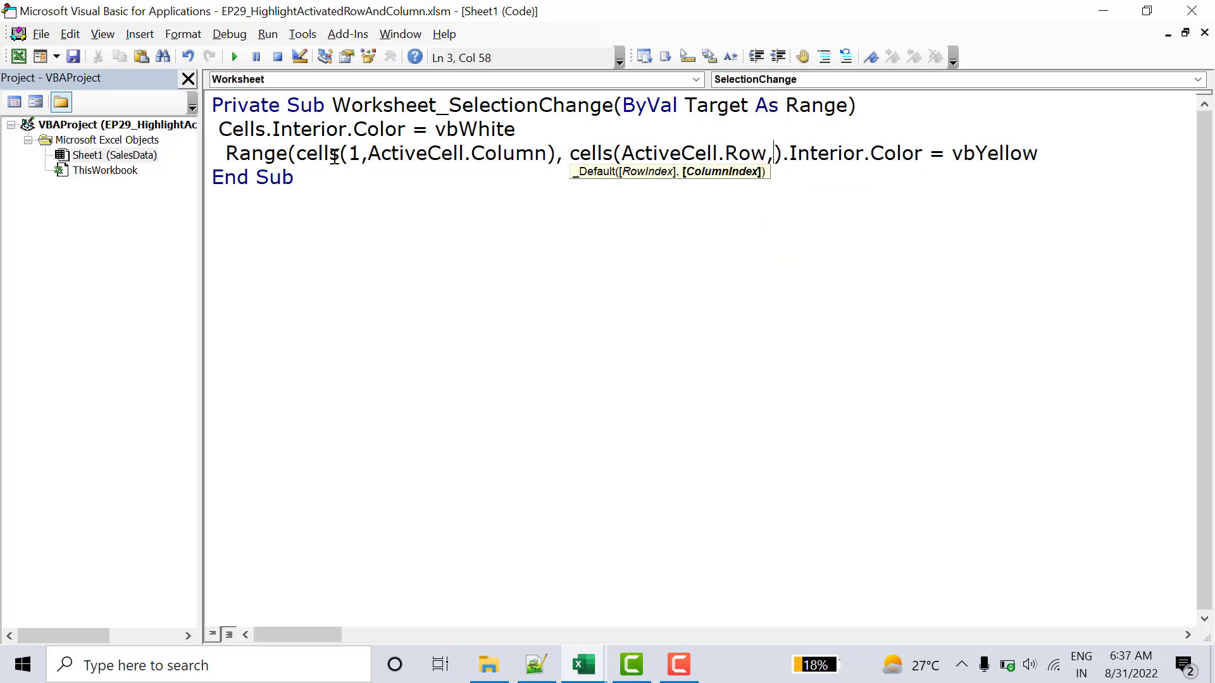
pyautogui.write('atc')
pyautogui.hotkey('ctrl', 'space')
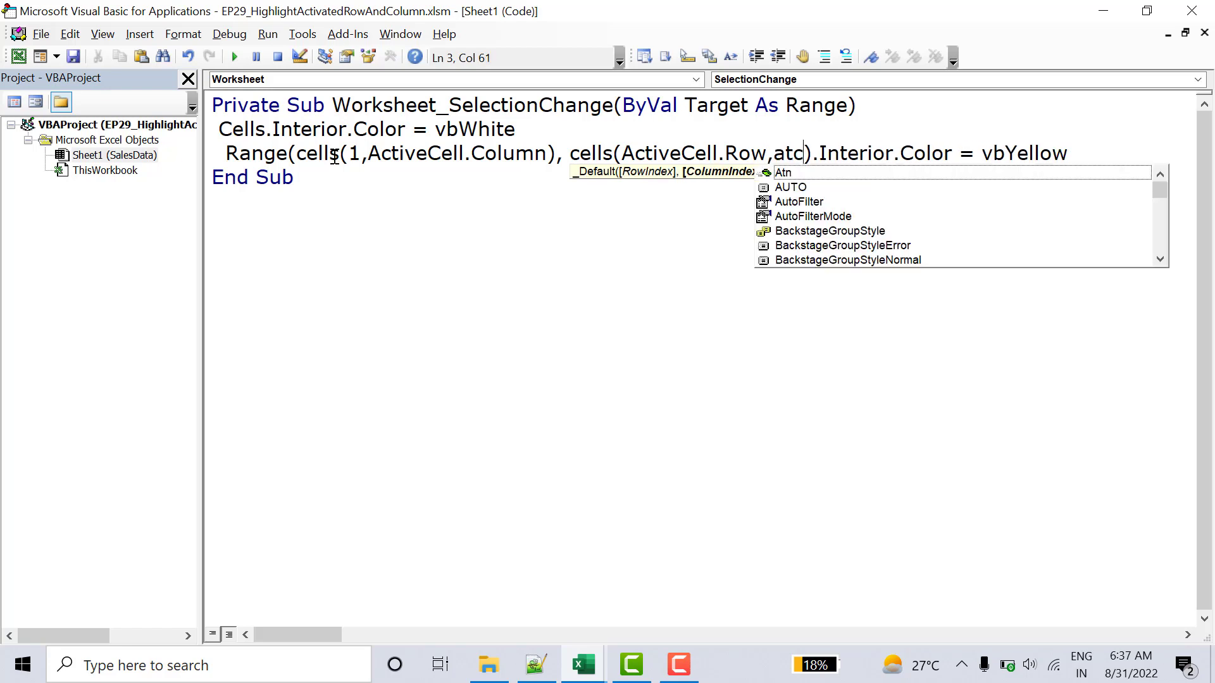
pyautogui.press('BackSpace')
pyautogui.press('BackSpace')
pyautogui.write('ct')
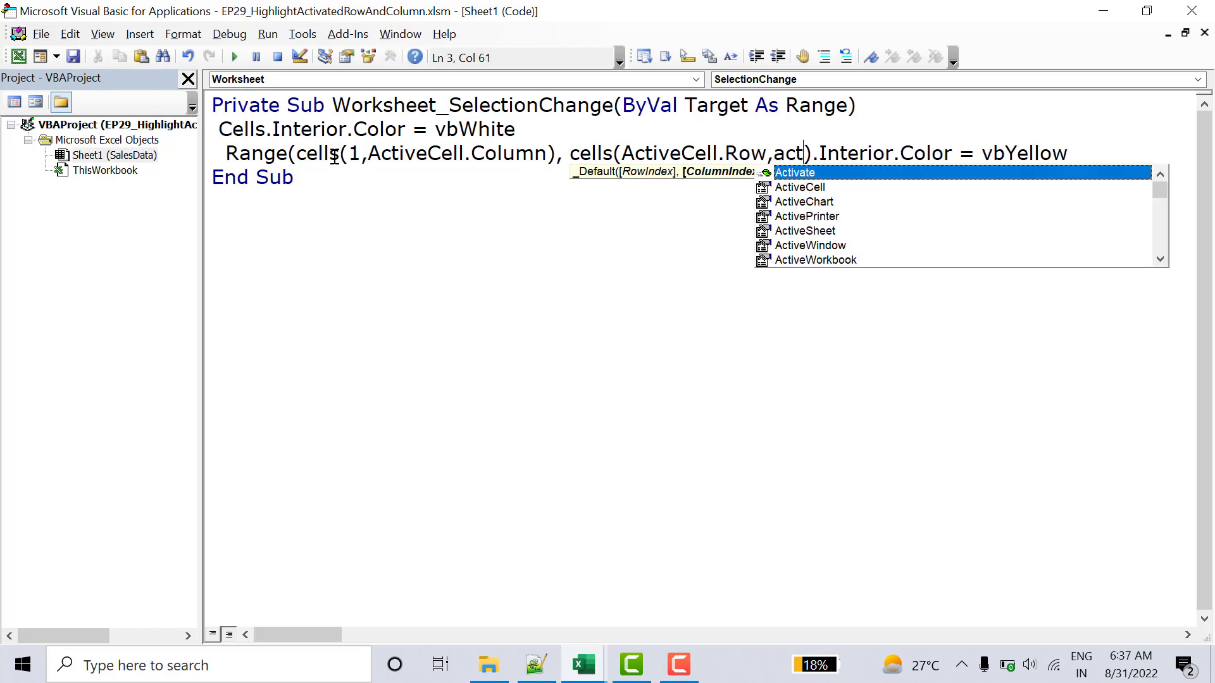
pyautogui.press('Down')
pyautogui.press('Tab')
pyautogui.write('.')
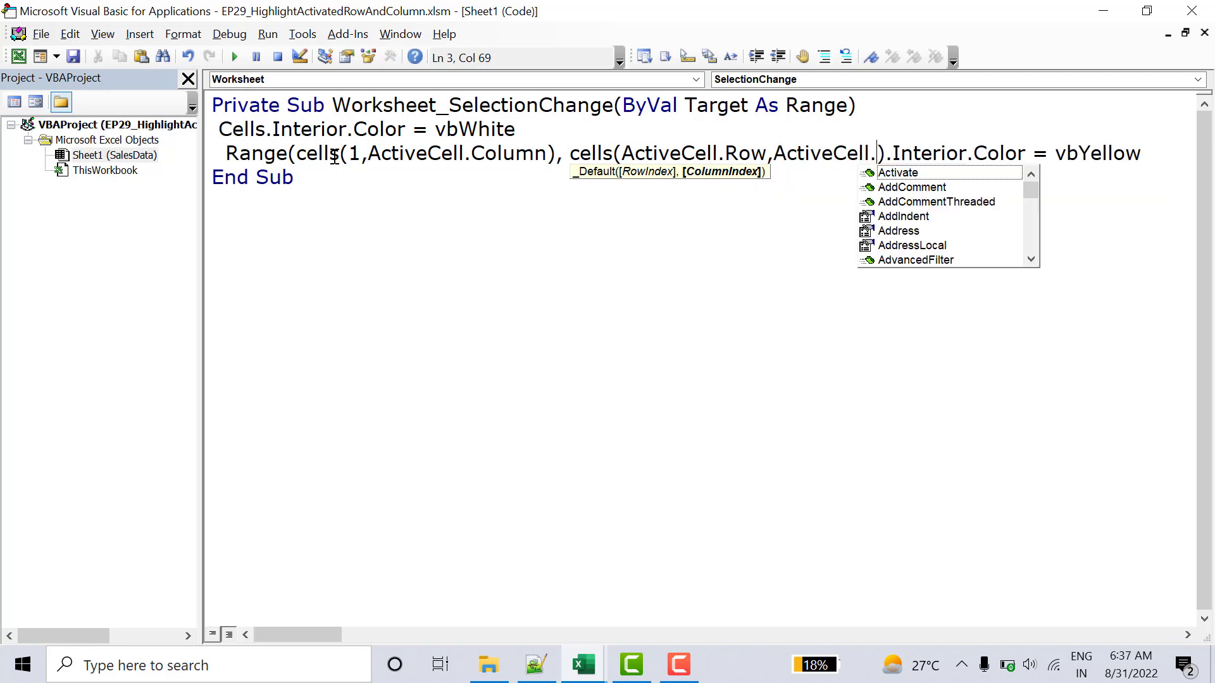
pyautogui.write('col')
pyautogui.press('Tab')
pyautogui.write(')')
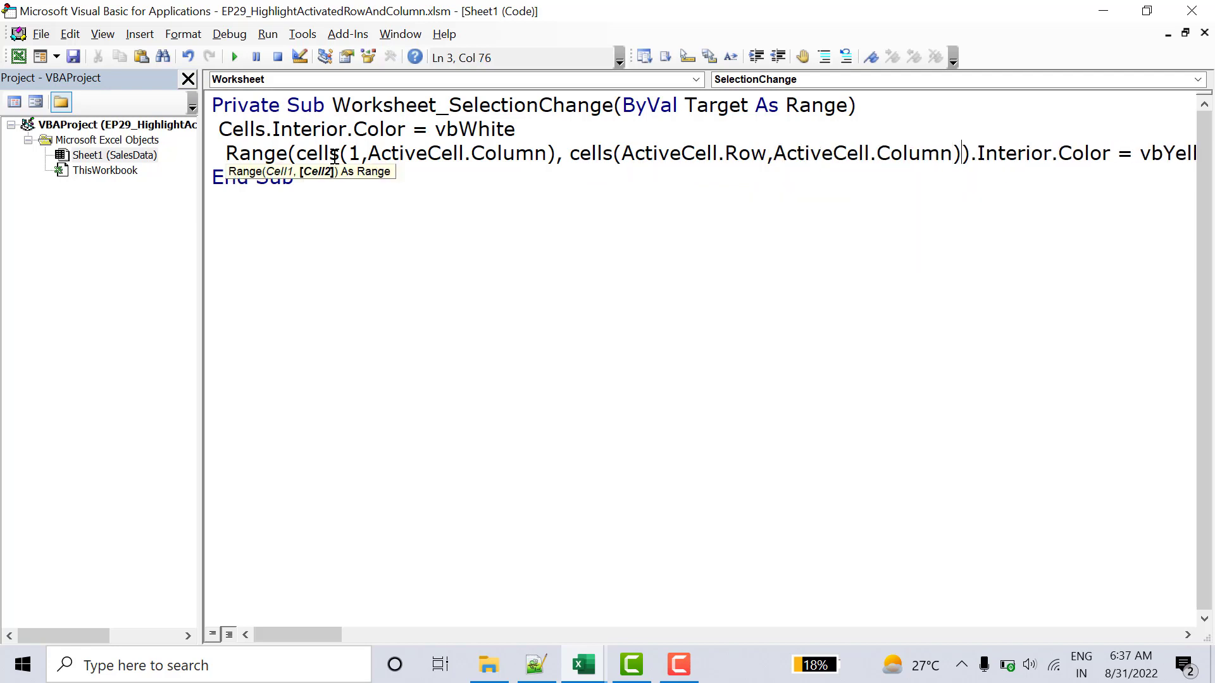
pyautogui.press('Down')
pyautogui.press('Up')
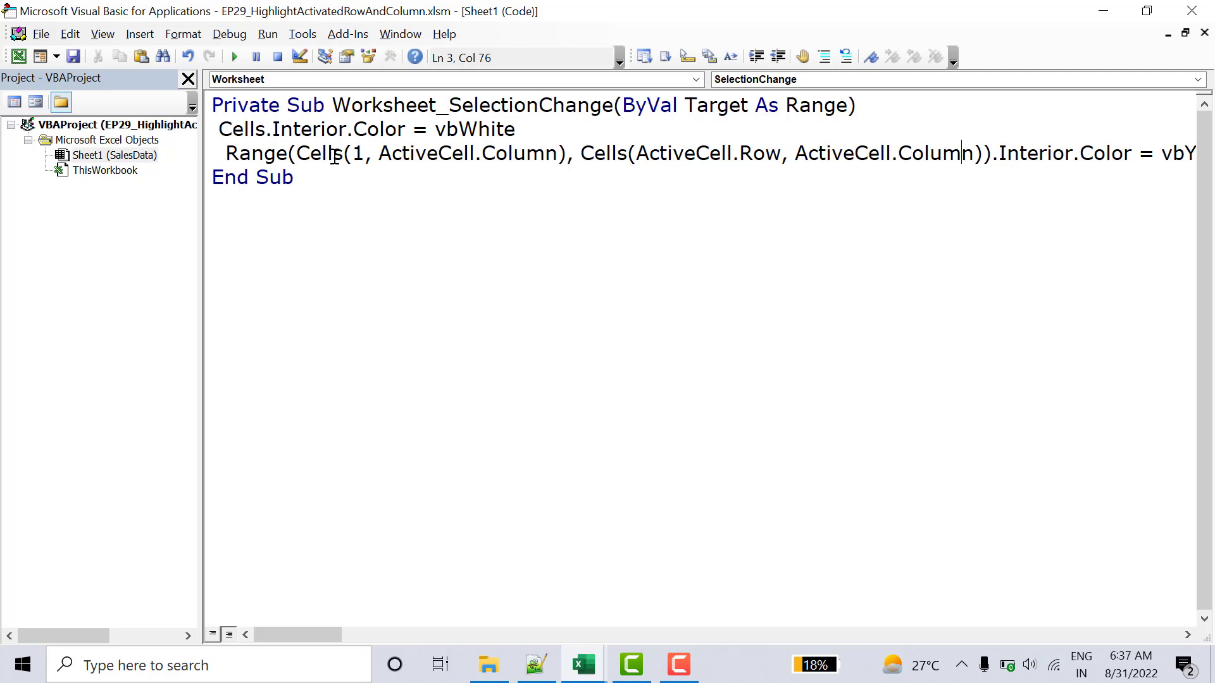
# Step: Select E10, D12, B12 and D4 to watch the yellow column fill follow the active cell
pyautogui.click(19, 56)
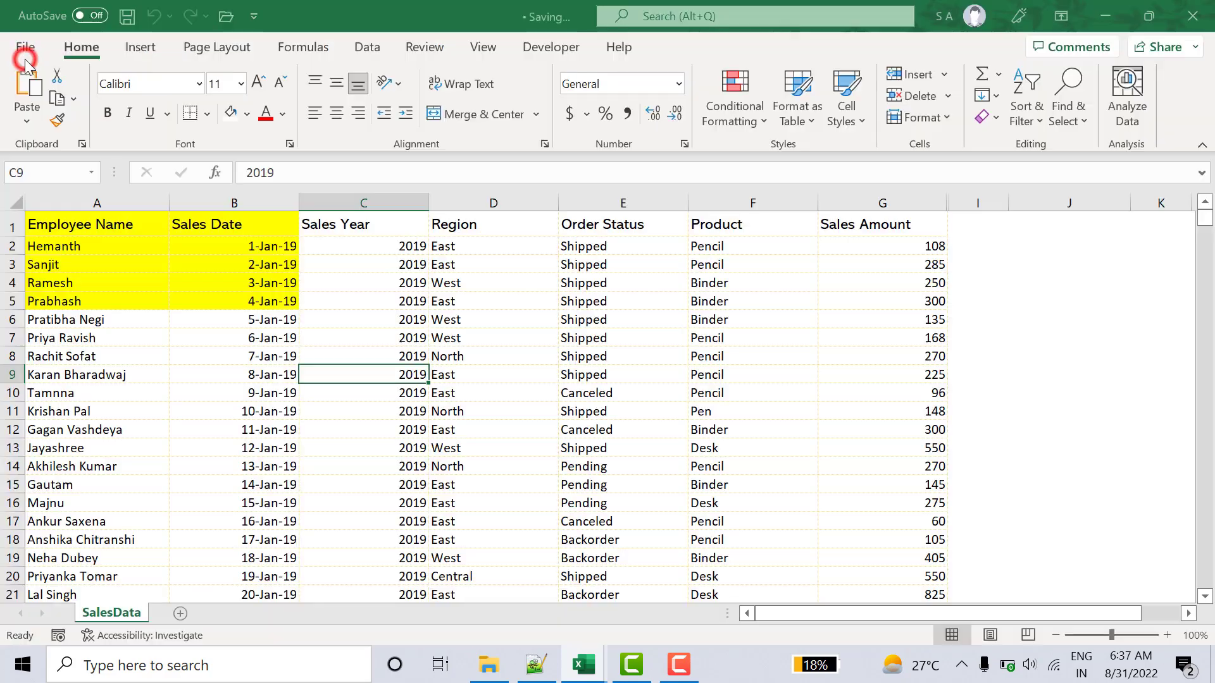
pyautogui.click(562, 395)
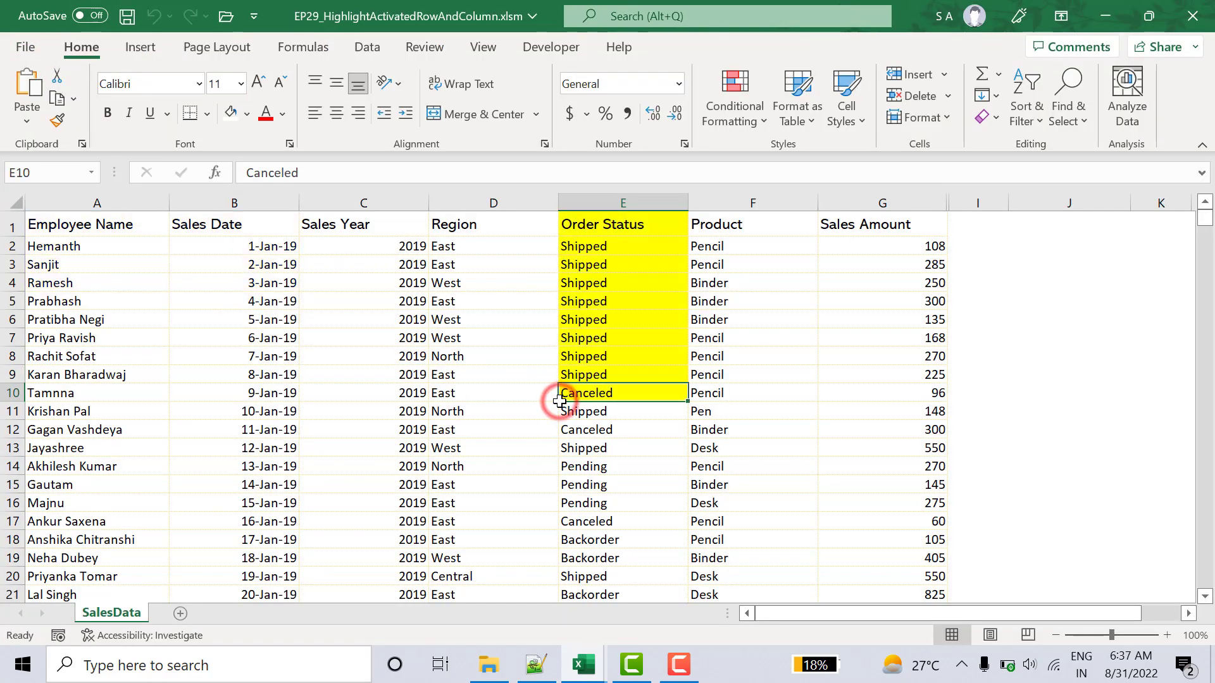
pyautogui.click(452, 428)
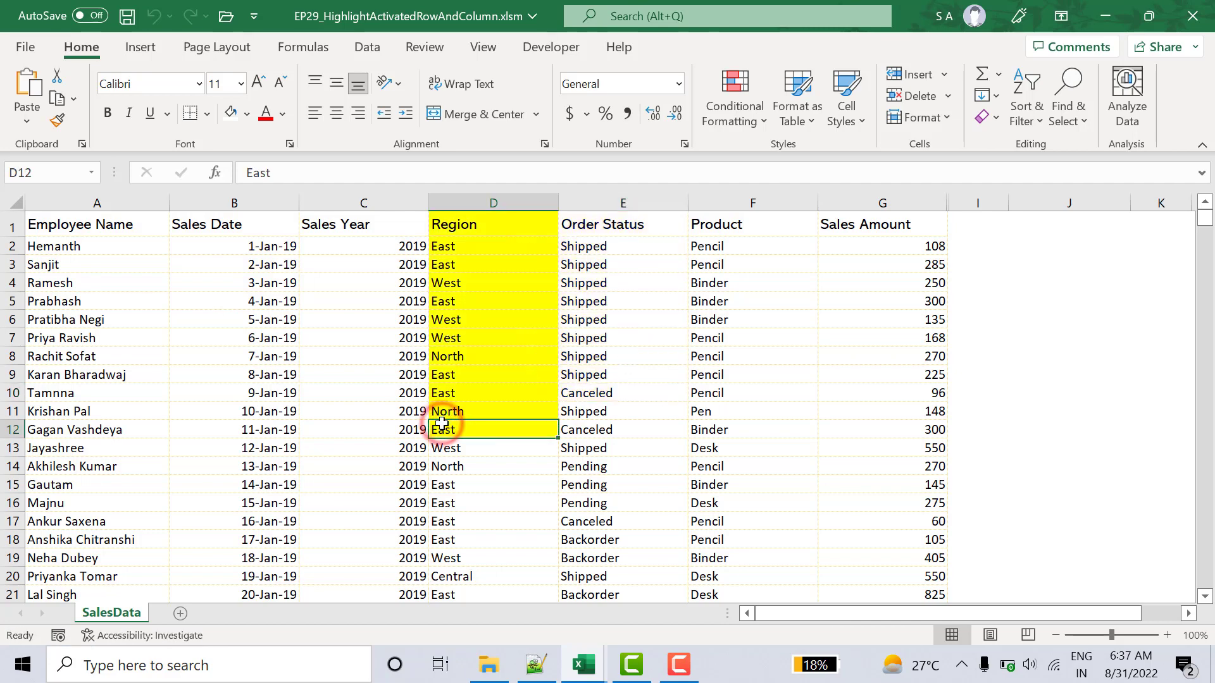
pyautogui.click(286, 433)
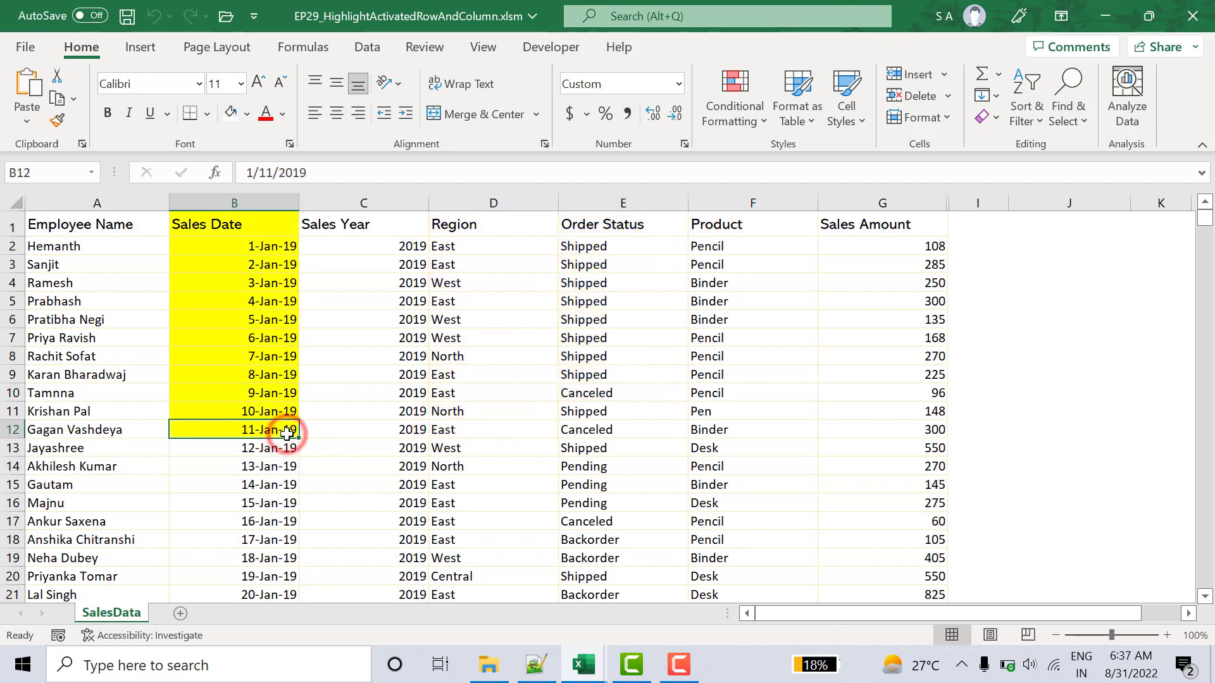
pyautogui.click(375, 279)
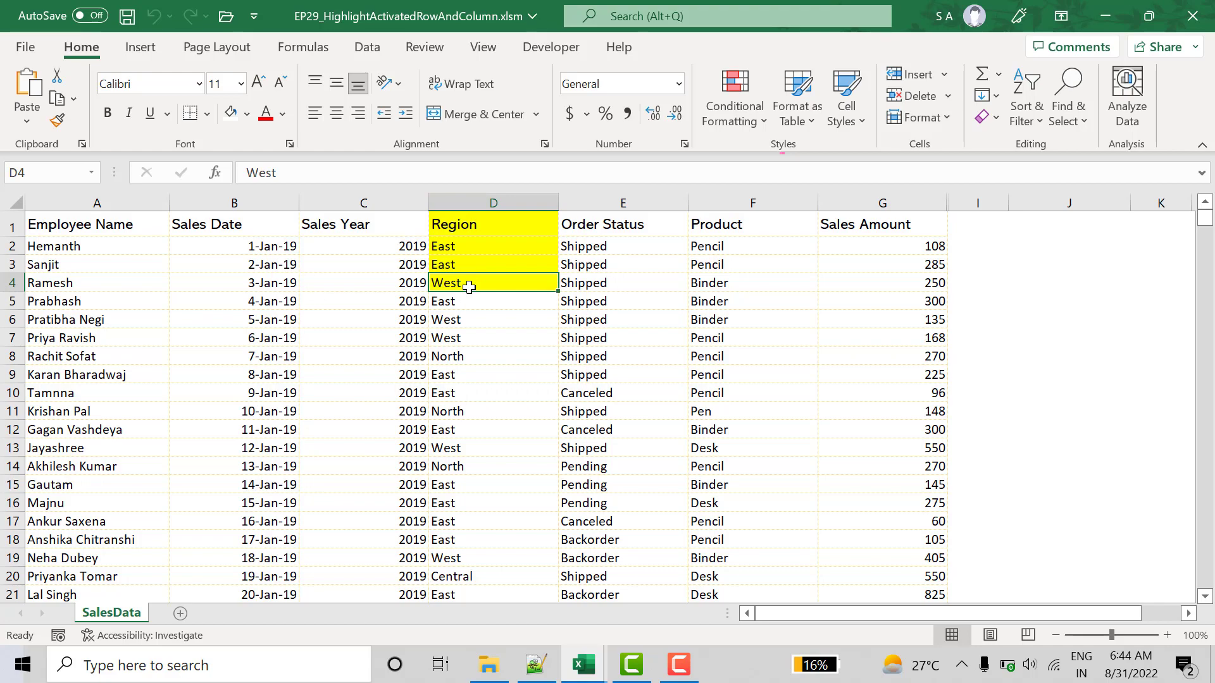
pyautogui.hotkey('alt', 'F11')
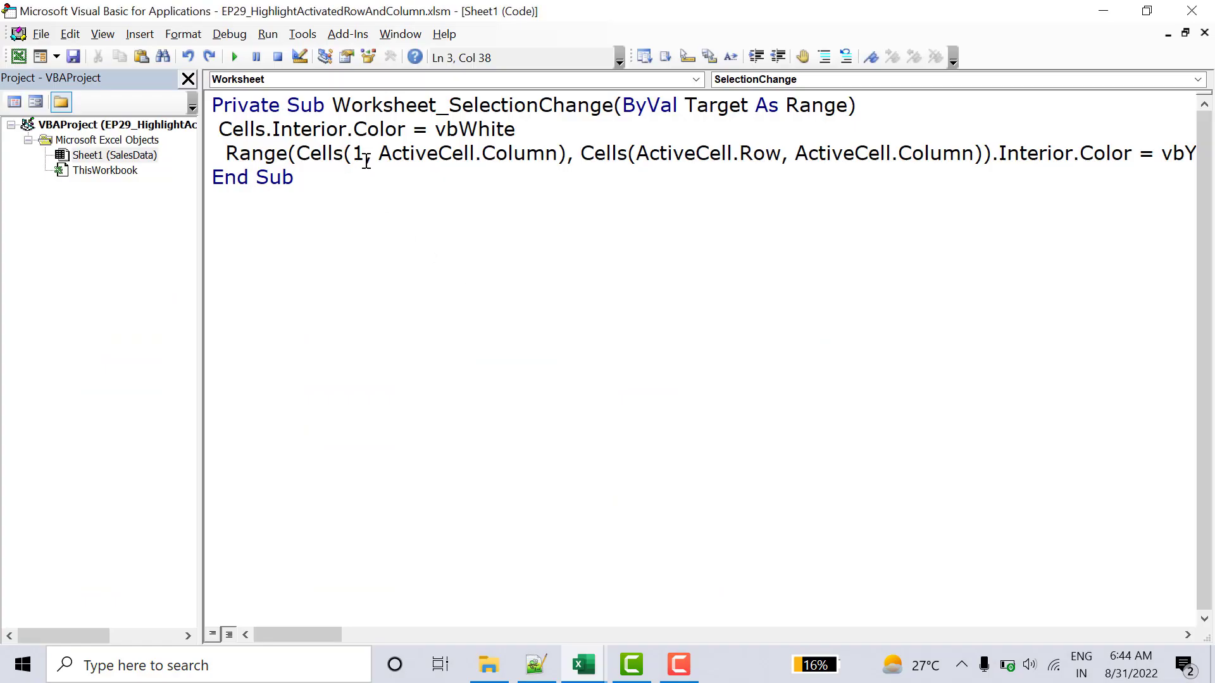
# Step: Change the line to Range(Cells(1, ActiveCell.Column), ActiveCell).Interior.Color = vbYellow
pyautogui.click(365, 157)
pyautogui.click(508, 151)
pyautogui.click(583, 154)
pyautogui.hotkey('shift', 'Right')
pyautogui.hotkey('shift', 'Right')
pyautogui.hotkey('shift', 'Right')
pyautogui.hotkey('shift', 'Right')
pyautogui.hotkey('shift', 'Right')
pyautogui.hotkey('shift', 'Right')
pyautogui.hotkey('shift', 'Right')
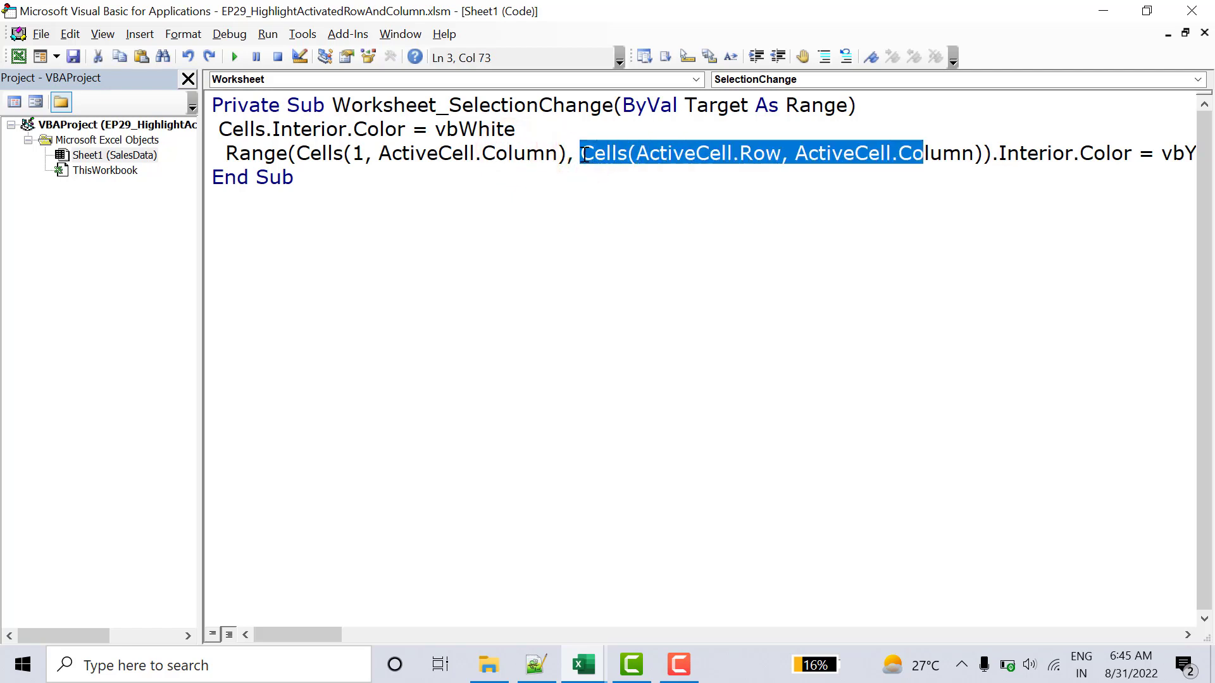
pyautogui.hotkey('shift', 'Right')
pyautogui.hotkey('shift', 'Right')
pyautogui.hotkey('shift', 'Right')
pyautogui.hotkey('shift', 'Right')
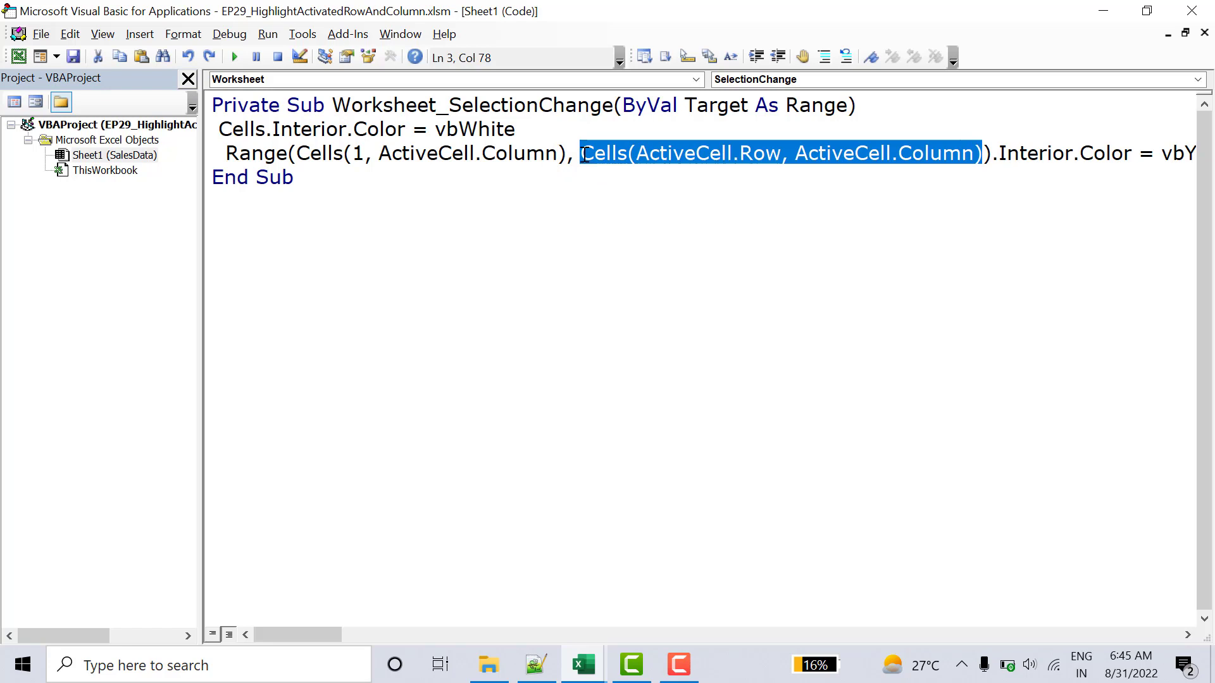
pyautogui.write('Act')
pyautogui.hotkey('ctrl', 'space')
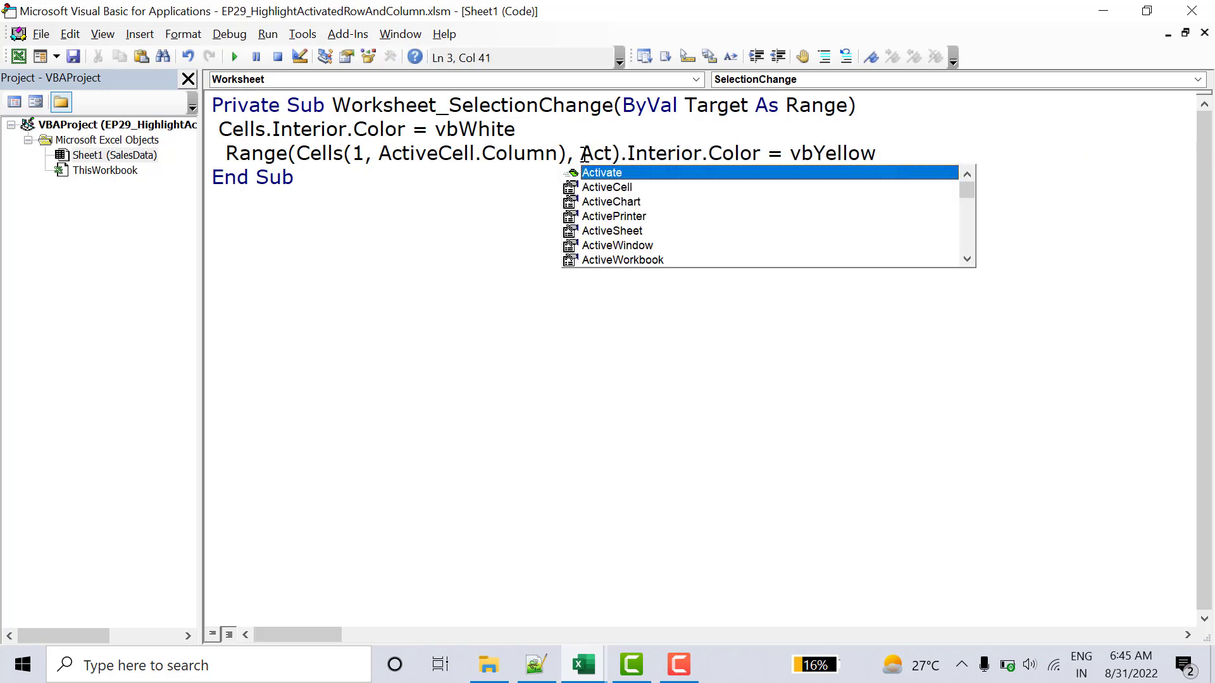
pyautogui.press('Down')
pyautogui.press('Tab')
pyautogui.press('Down')
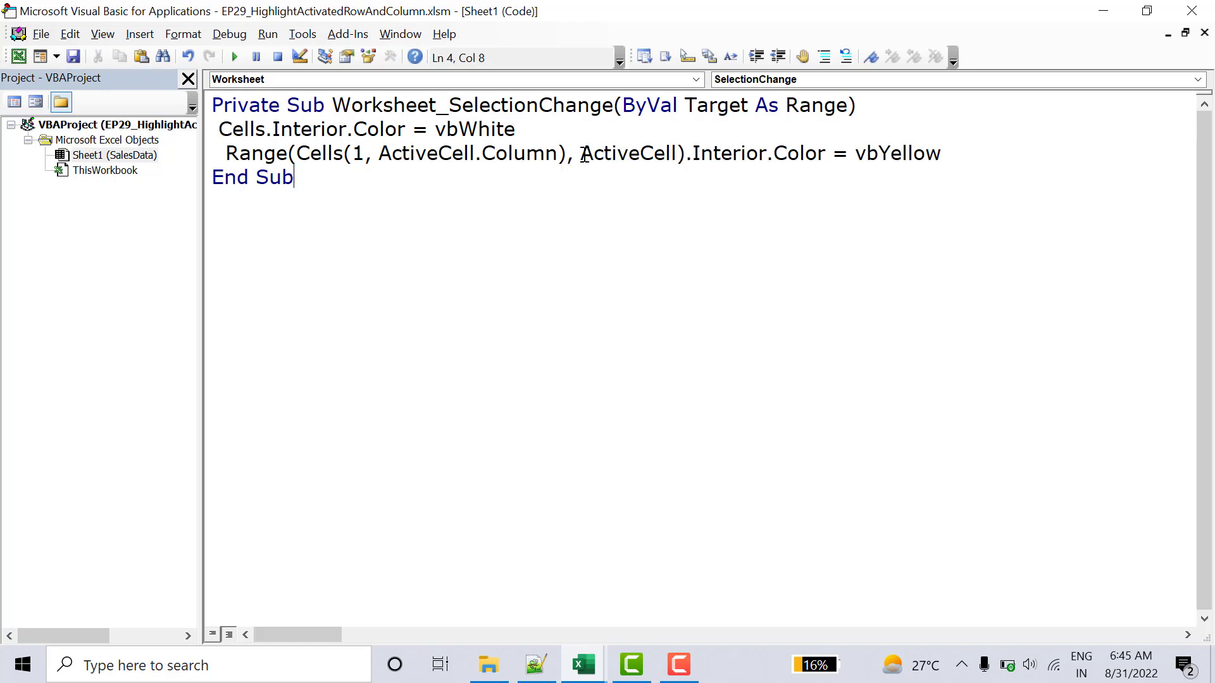
pyautogui.press('Up')
# Step: Select D4, C8, B11 and D12 to confirm the column fills yellow down to each cell
pyautogui.click(19, 60)
pyautogui.click(516, 283)
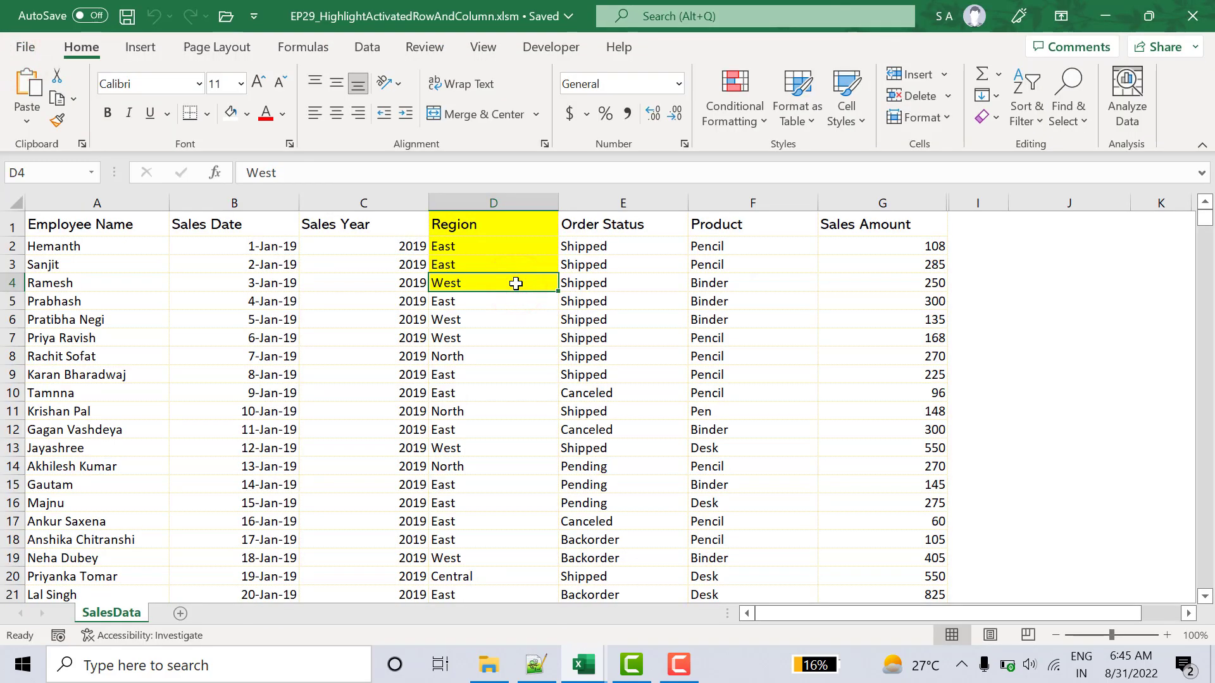
pyautogui.press('alt')
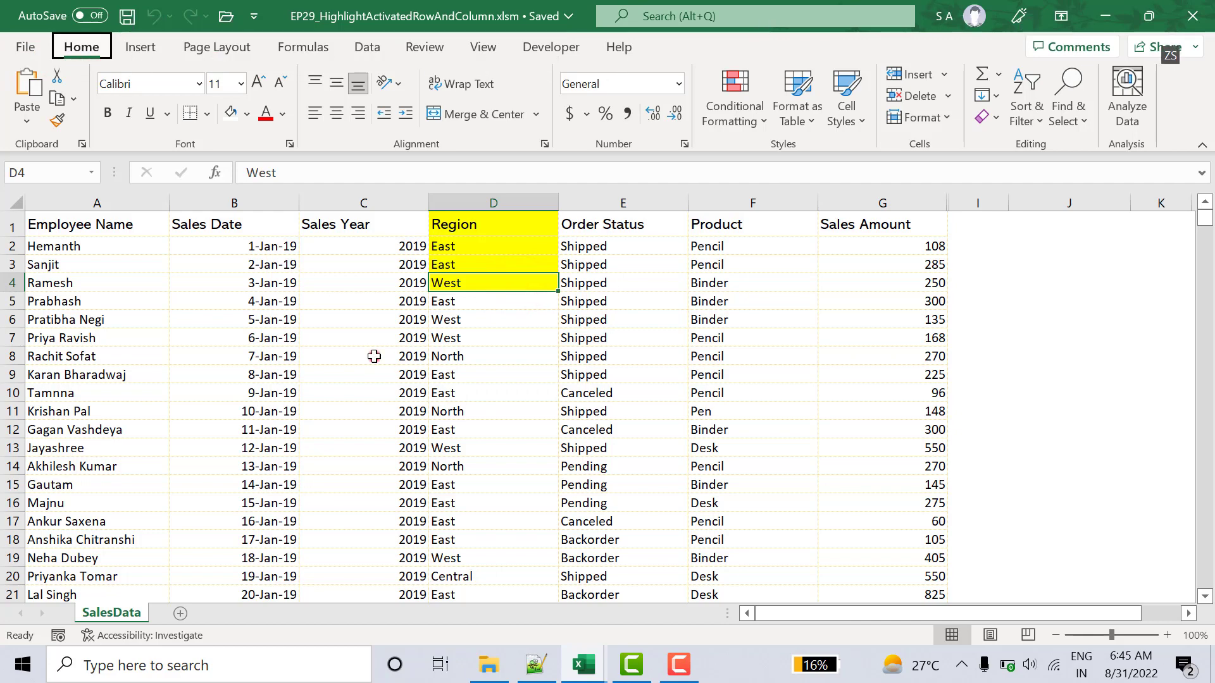
pyautogui.click(374, 356)
pyautogui.click(227, 407)
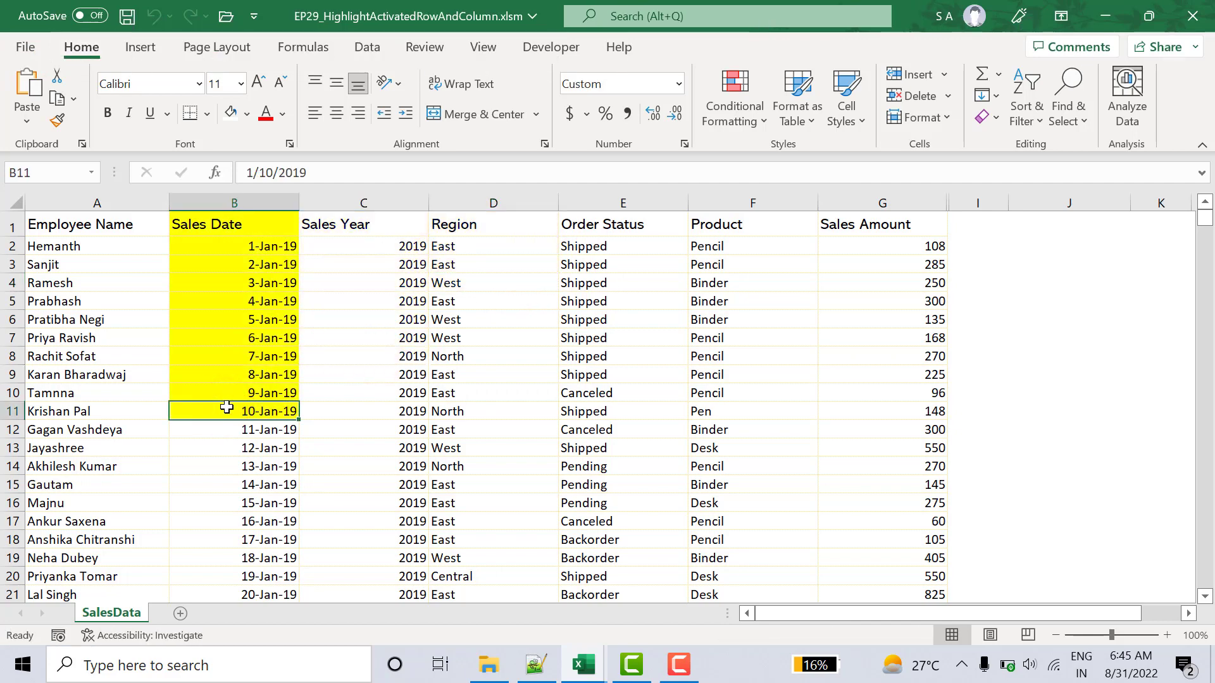
pyautogui.click(534, 434)
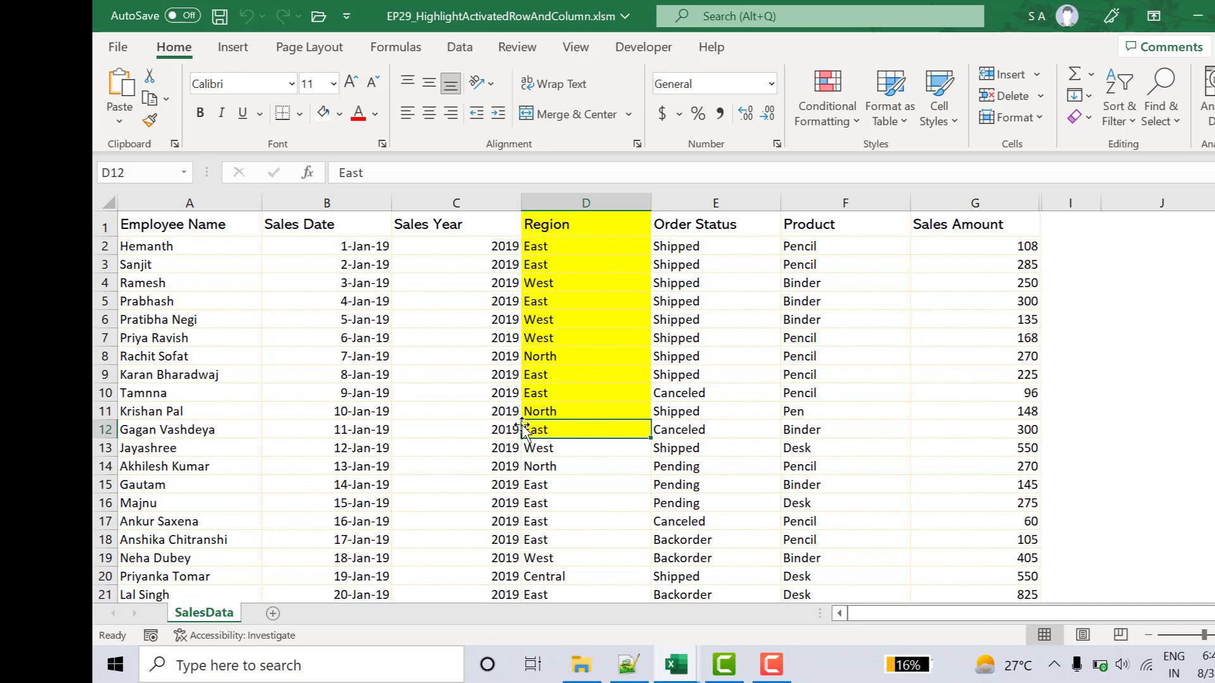
# Step: In the macro code, start a new line below line 3 with 'Range(Cells('
pyautogui.hotkey('alt', 'F11')
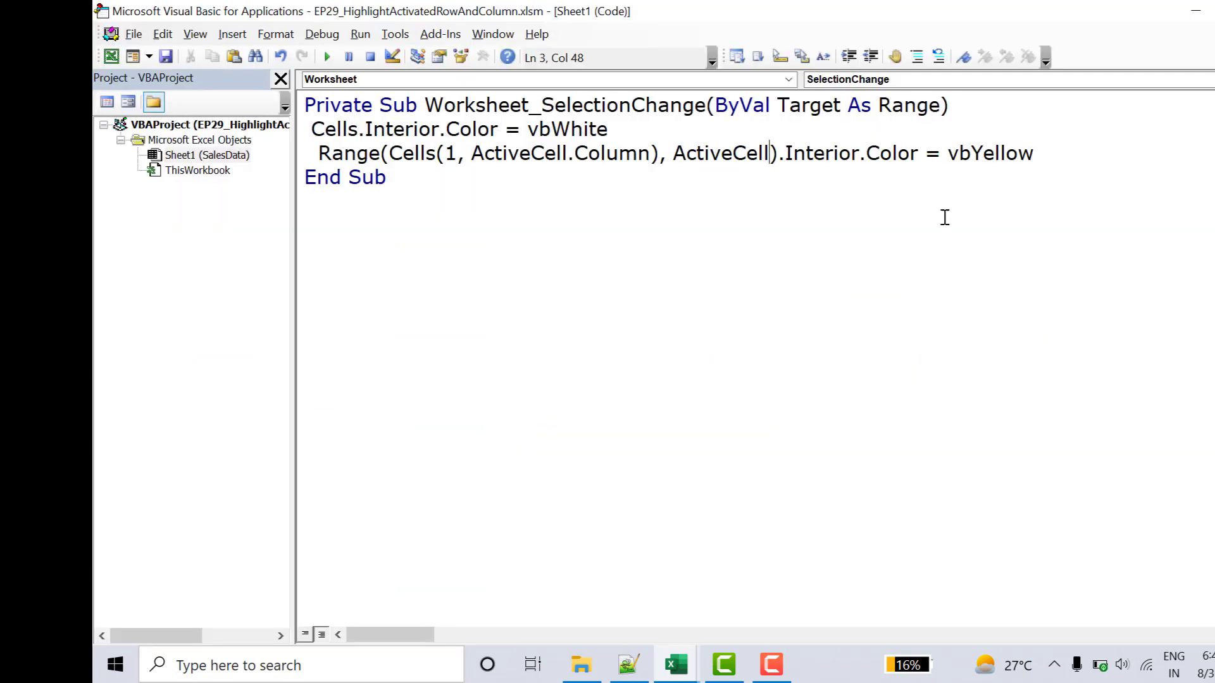
pyautogui.click(1114, 149)
pyautogui.press('Return')
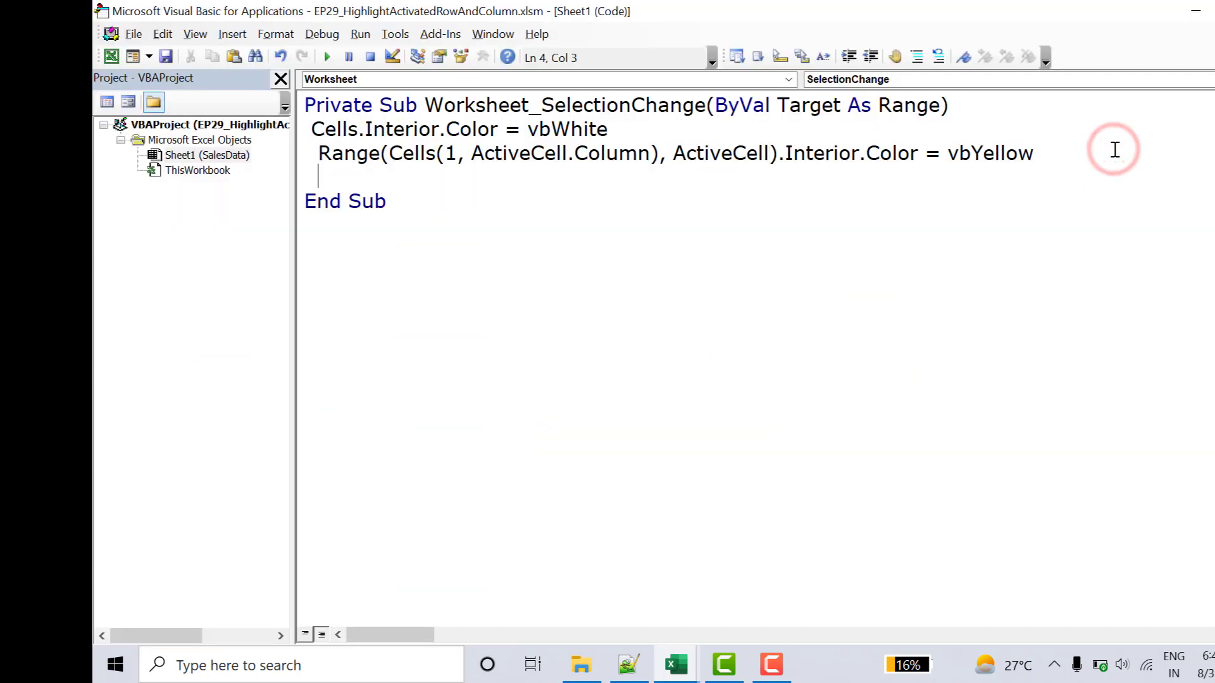
pyautogui.write('Range')
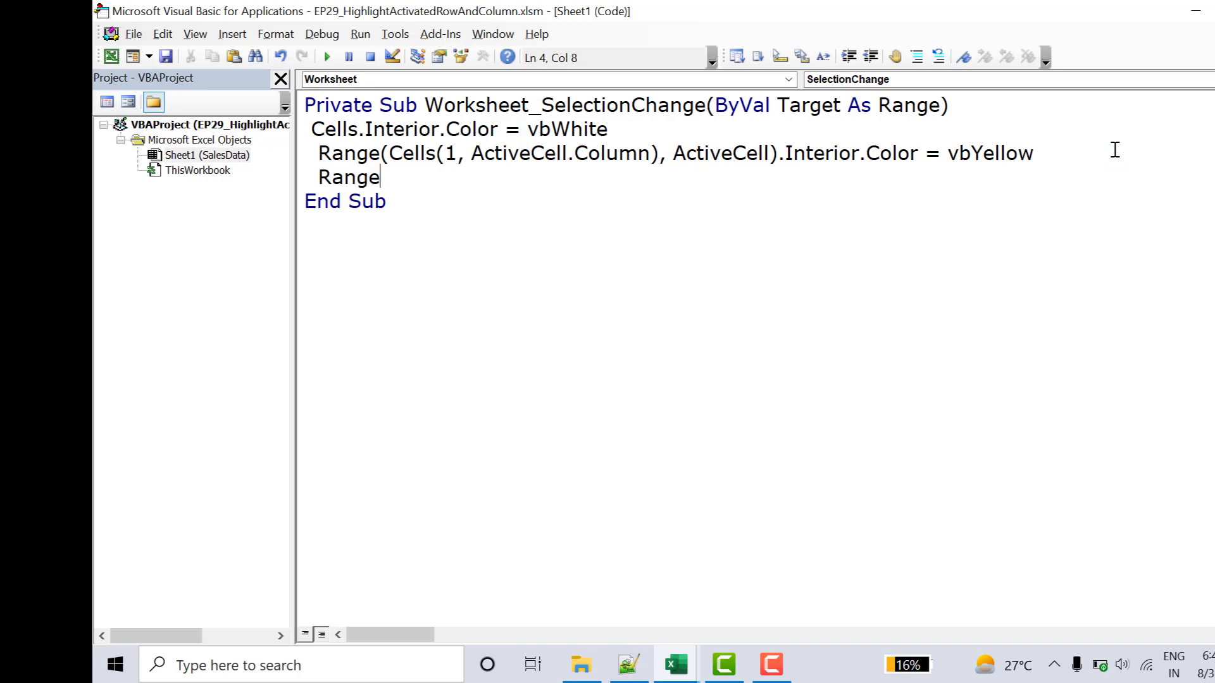
pyautogui.write('(')
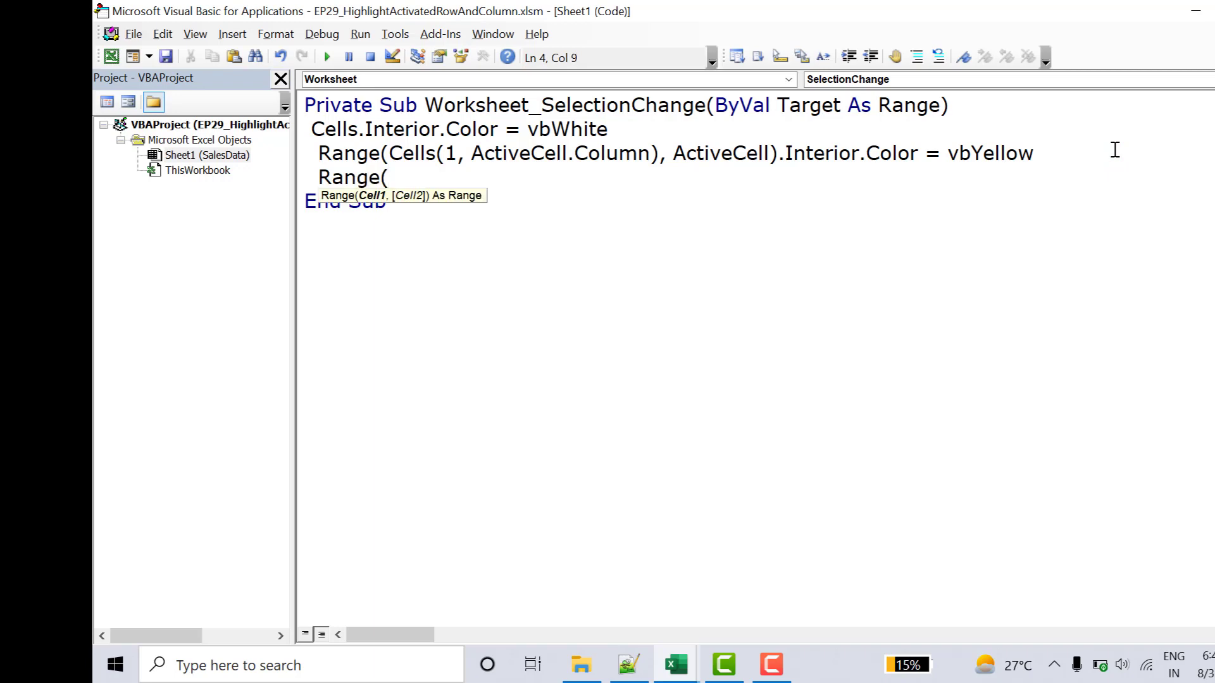
pyautogui.write('ces')
pyautogui.press('BackSpace')
pyautogui.write('lls')
pyautogui.write('(')
pyautogui.click(111, 58)
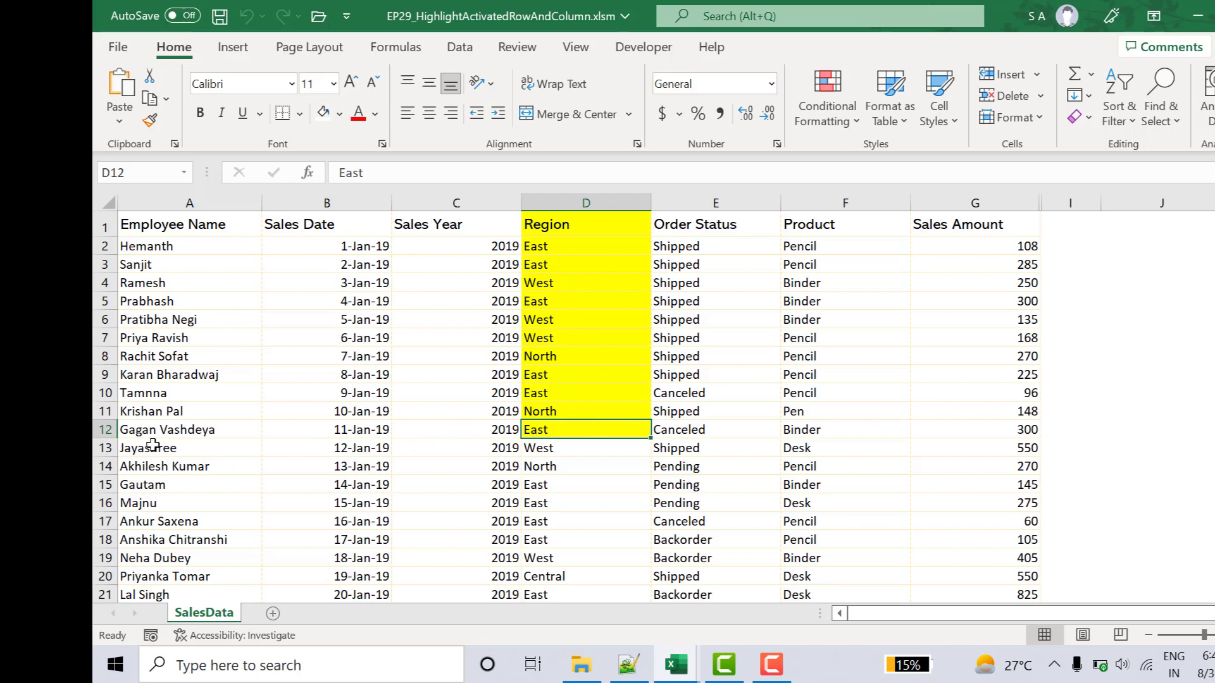
pyautogui.hotkey('alt', 'F11')
# Step: Complete the range as Range(Cells(ActiveCell.Row,1),ActiveCell) using IntelliSense completions
pyautogui.write('Act')
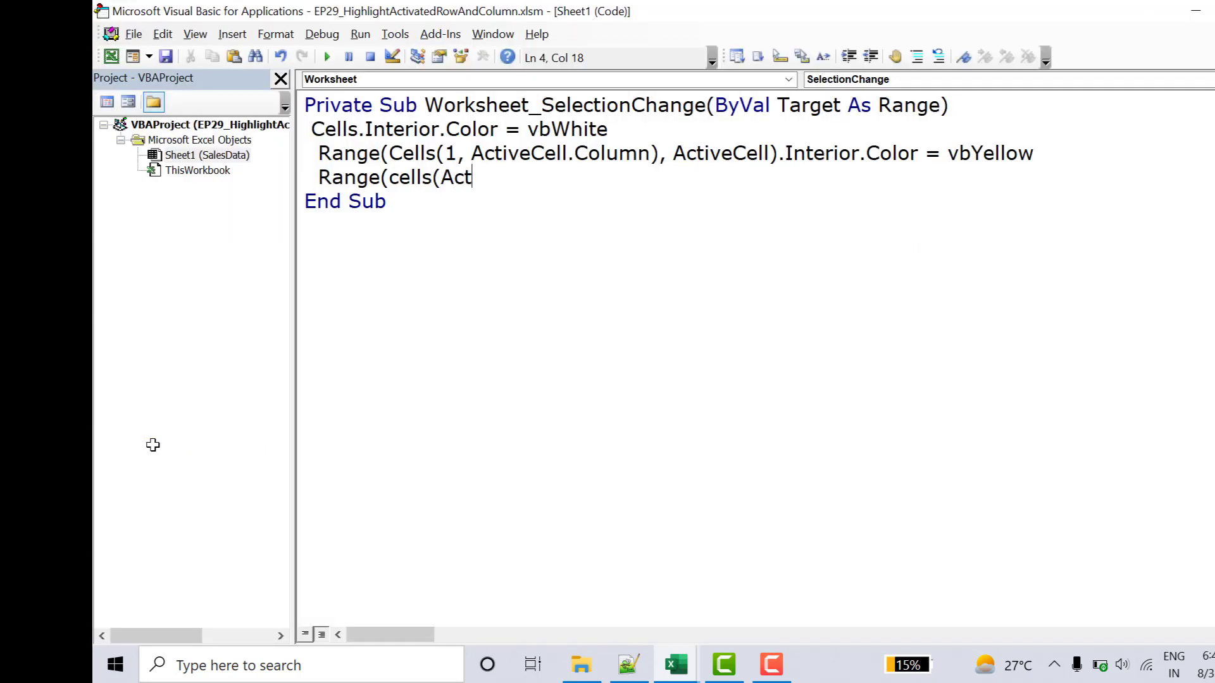
pyautogui.hotkey('ctrl', 'space')
pyautogui.write('iveCell.')
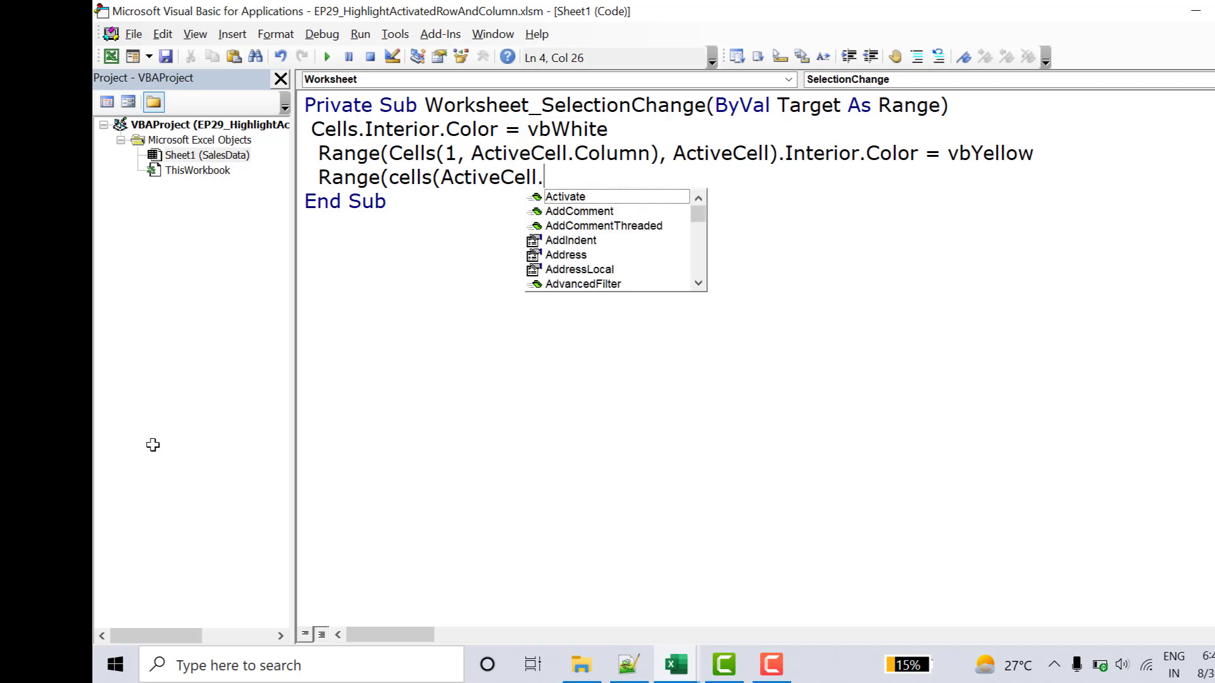
pyautogui.write('ro')
pyautogui.press('Tab')
pyautogui.write(',')
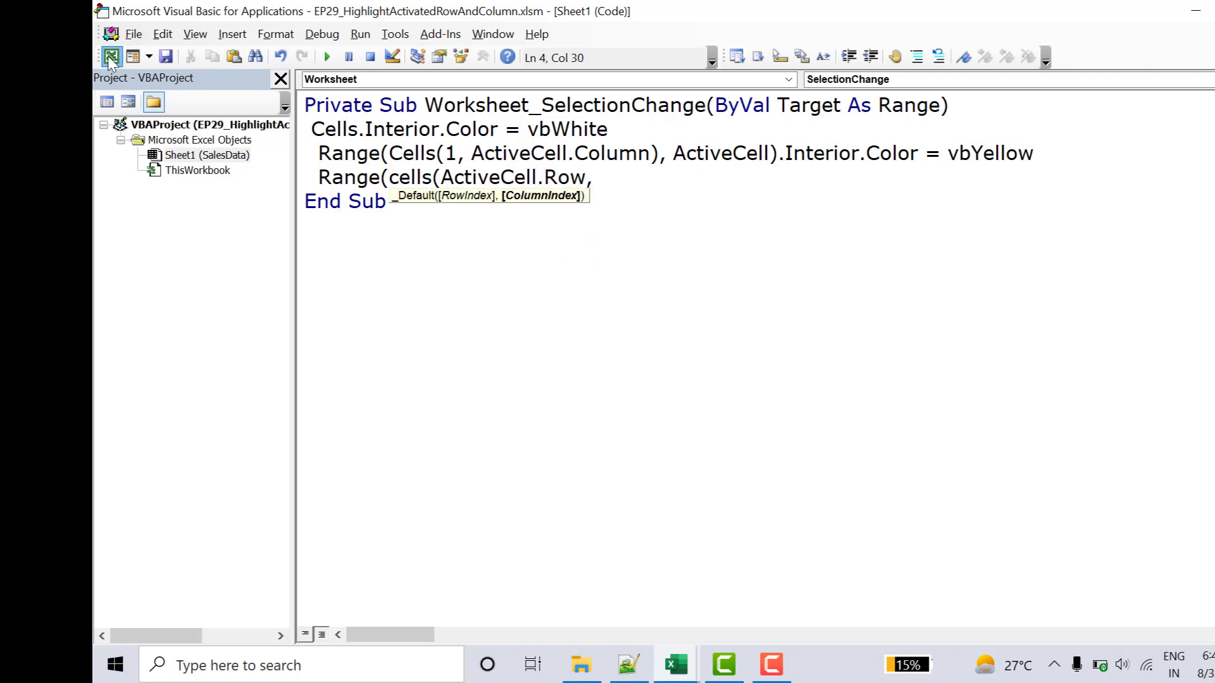
pyautogui.hotkey('alt', 'F11')
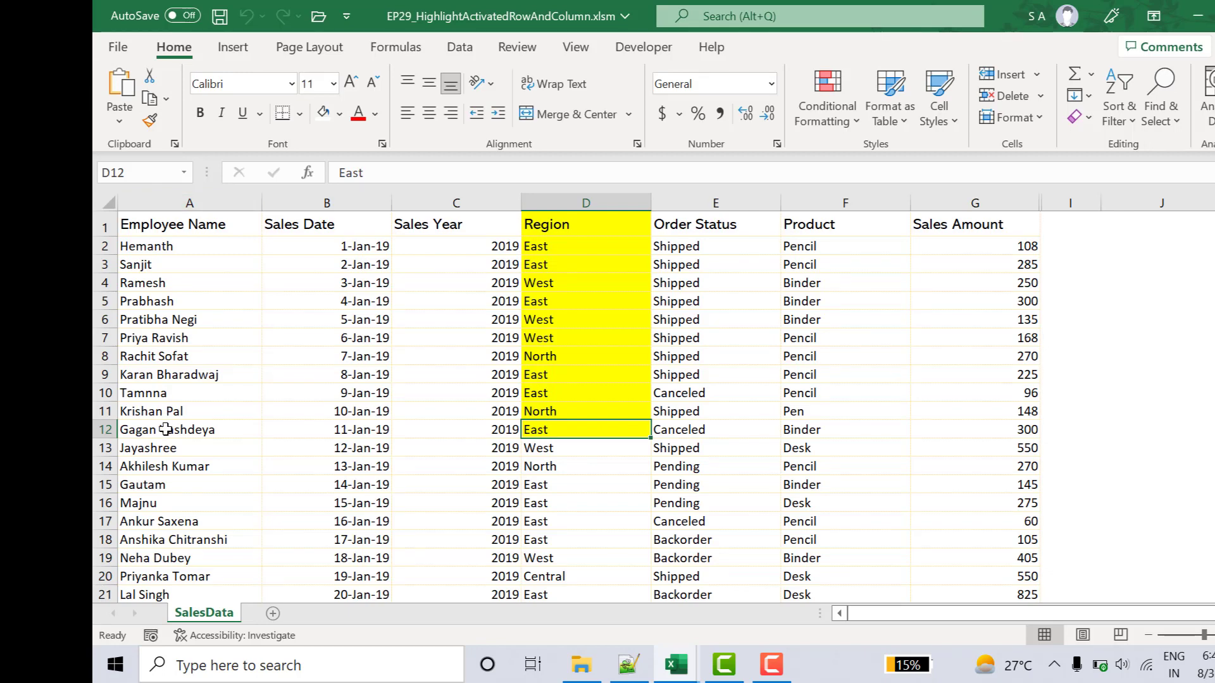
pyautogui.hotkey('alt', 'F11')
pyautogui.write('1')
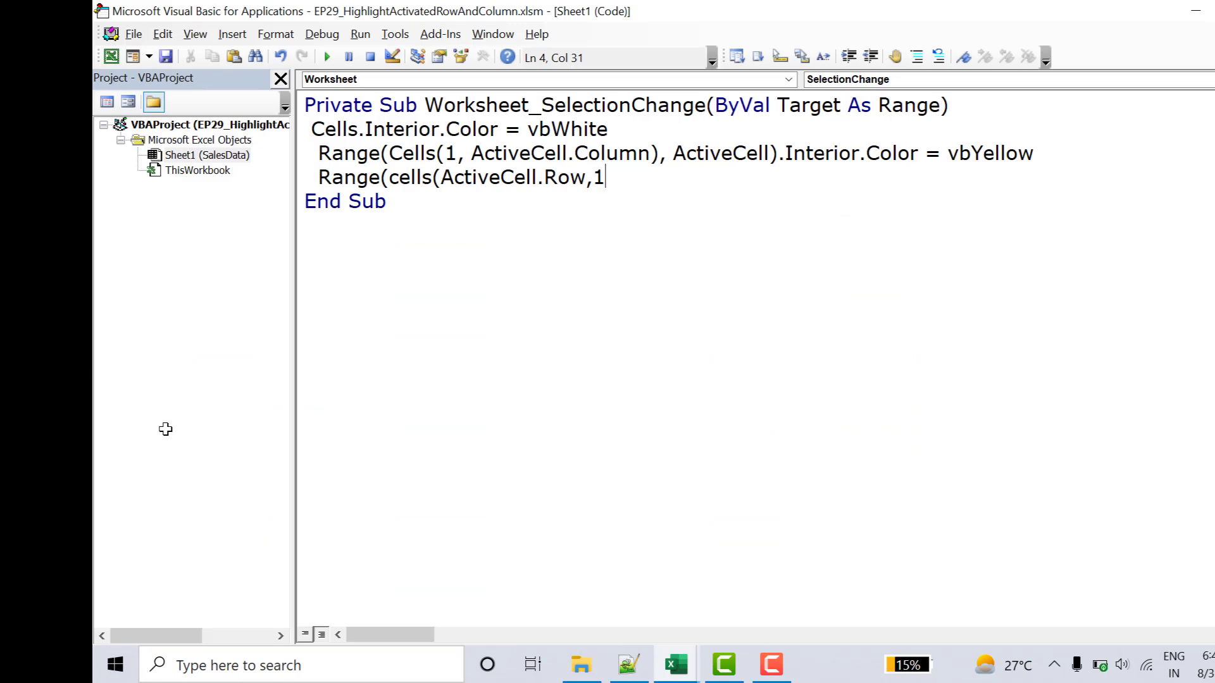
pyautogui.write('),')
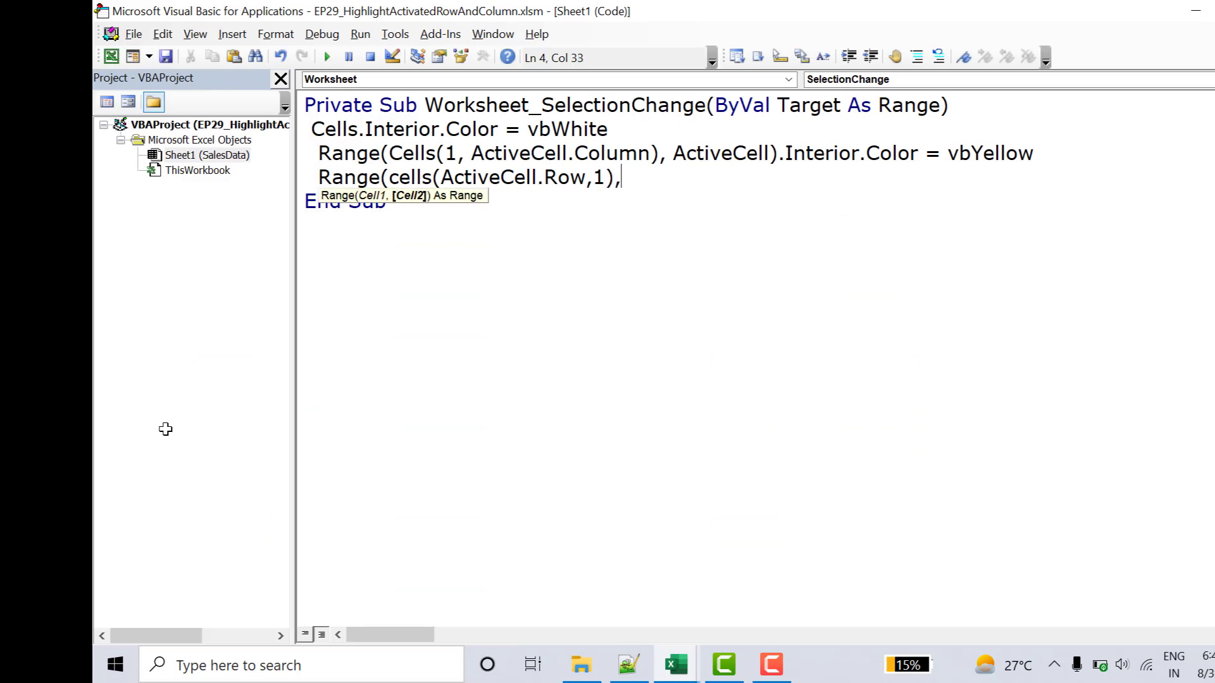
pyautogui.write('Act')
pyautogui.hotkey('ctrl', 'space')
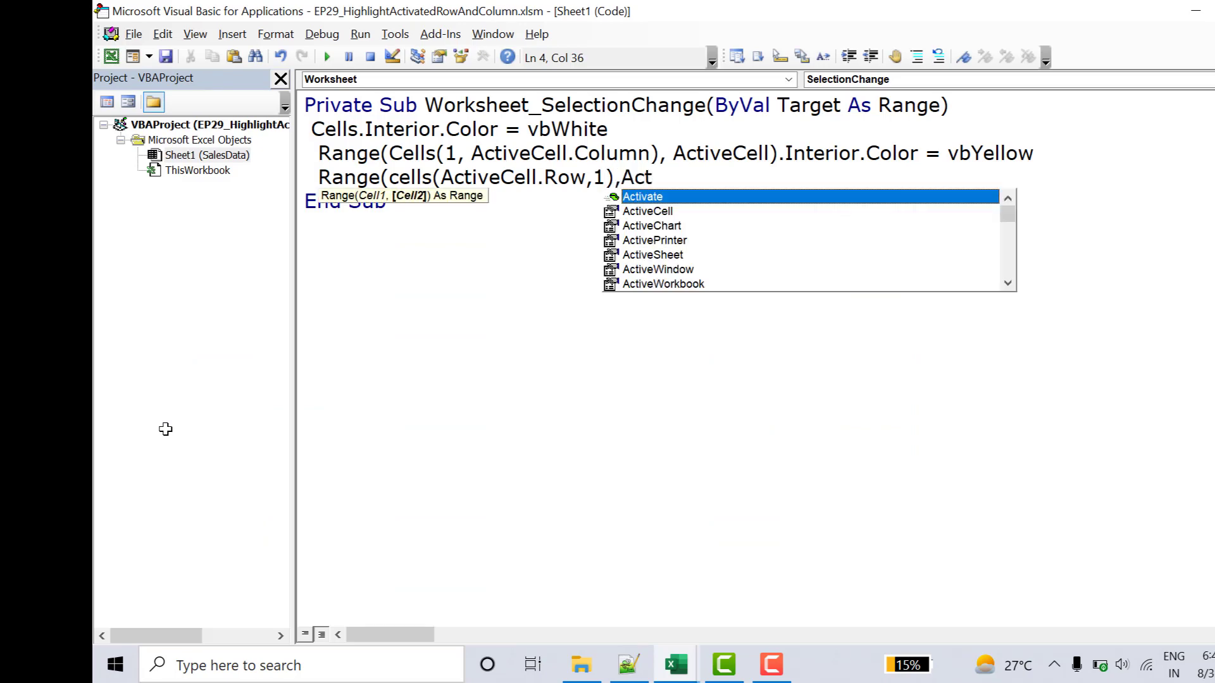
pyautogui.press('Down')
pyautogui.press('Tab')
# Step: Finish the line with .Interior.Color=vbYellow and return to the SalesData worksheet
pyautogui.write(').')
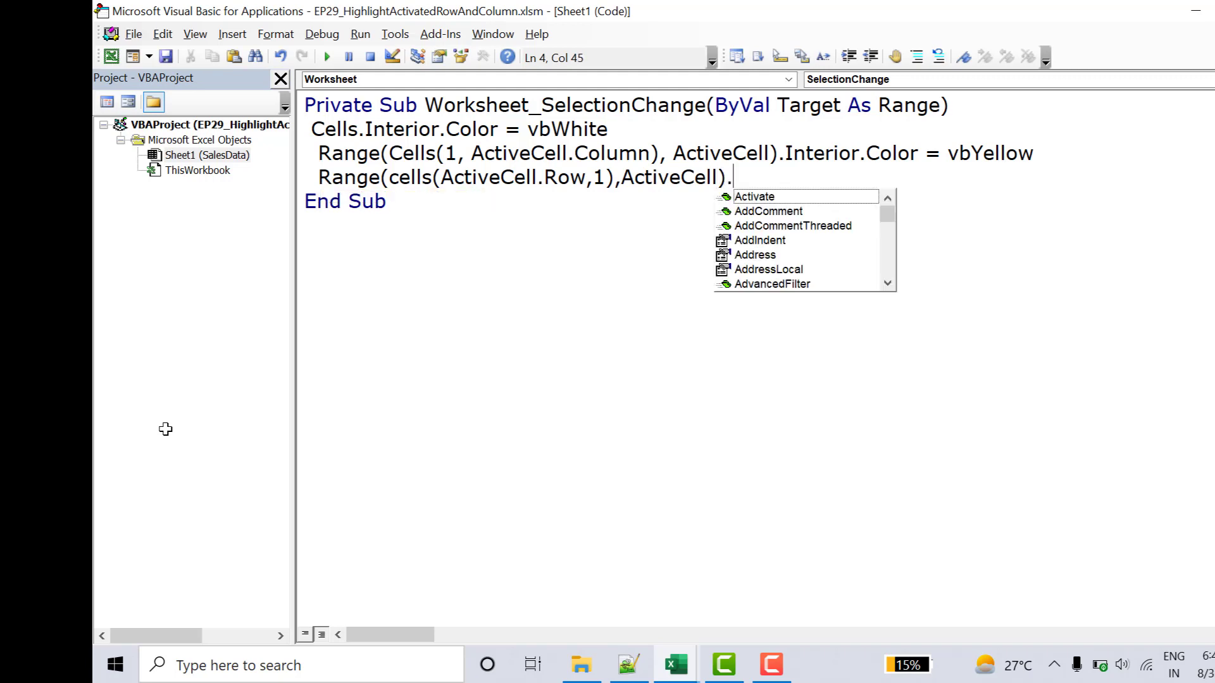
pyautogui.write('in')
pyautogui.press('Tab')
pyautogui.press('BackSpace')
pyautogui.press('BackSpace')
pyautogui.press('BackSpace')
pyautogui.press('BackSpace')
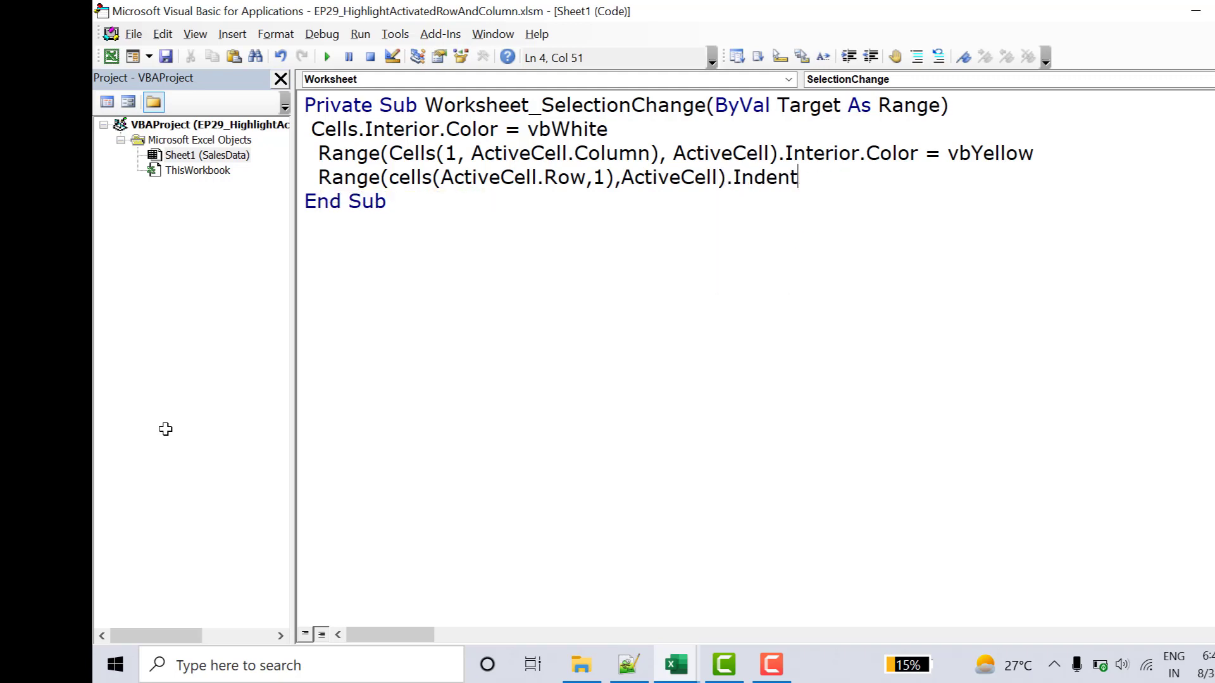
pyautogui.press('BackSpace')
pyautogui.press('BackSpace')
pyautogui.press('BackSpace')
pyautogui.press('BackSpace')
pyautogui.write('terior')
pyautogui.write('.col')
pyautogui.press('Tab')
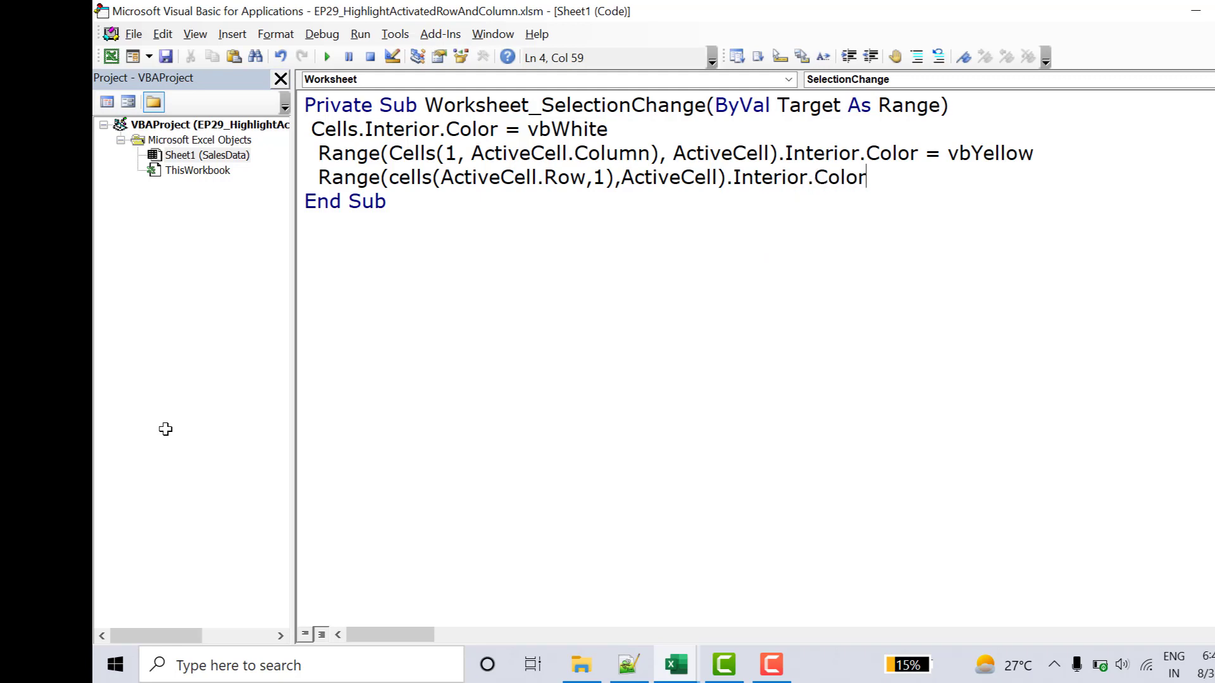
pyautogui.write('=vbye')
pyautogui.hotkey('ctrl', 'space')
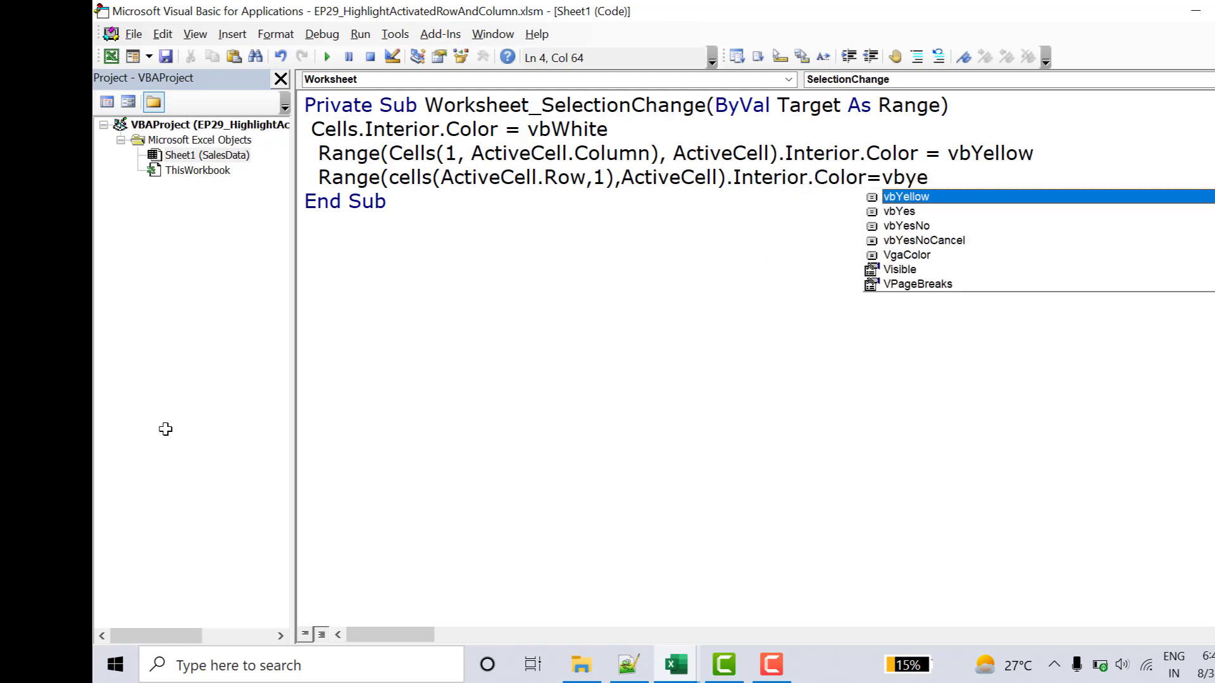
pyautogui.press('Tab')
pyautogui.hotkey('alt', 'F11')
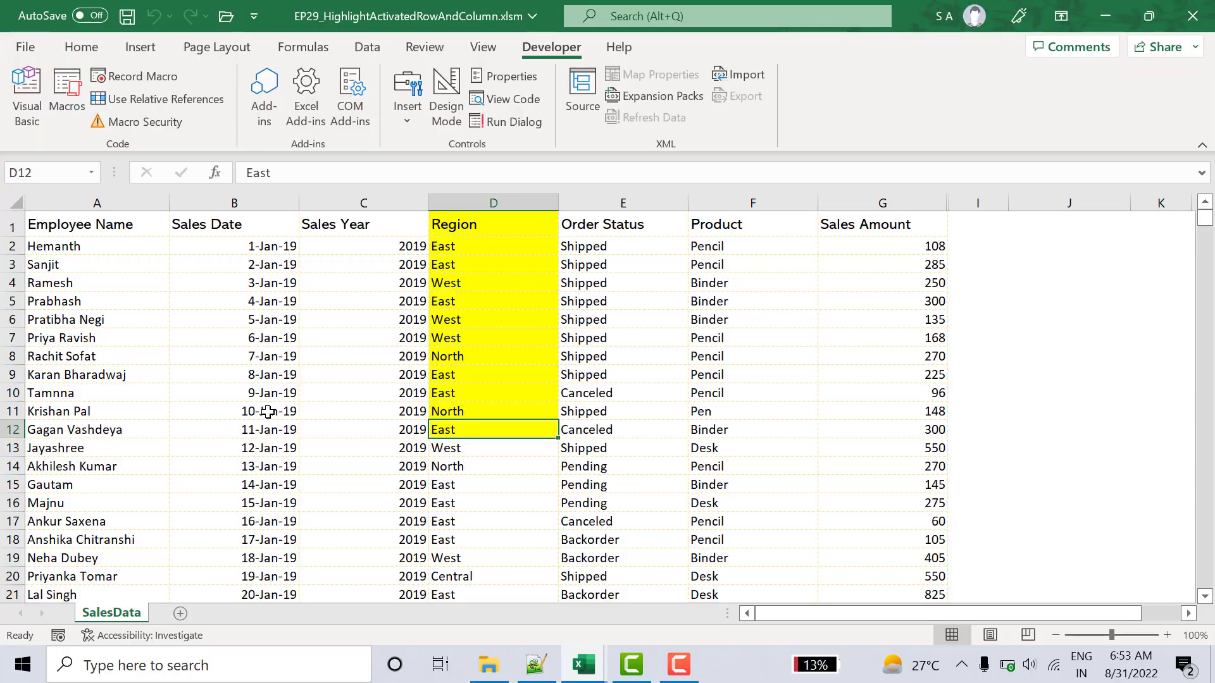
# Step: Select B11, then D10, confirming column D and row 10 turn yellow up to the cell
pyautogui.click(269, 412)
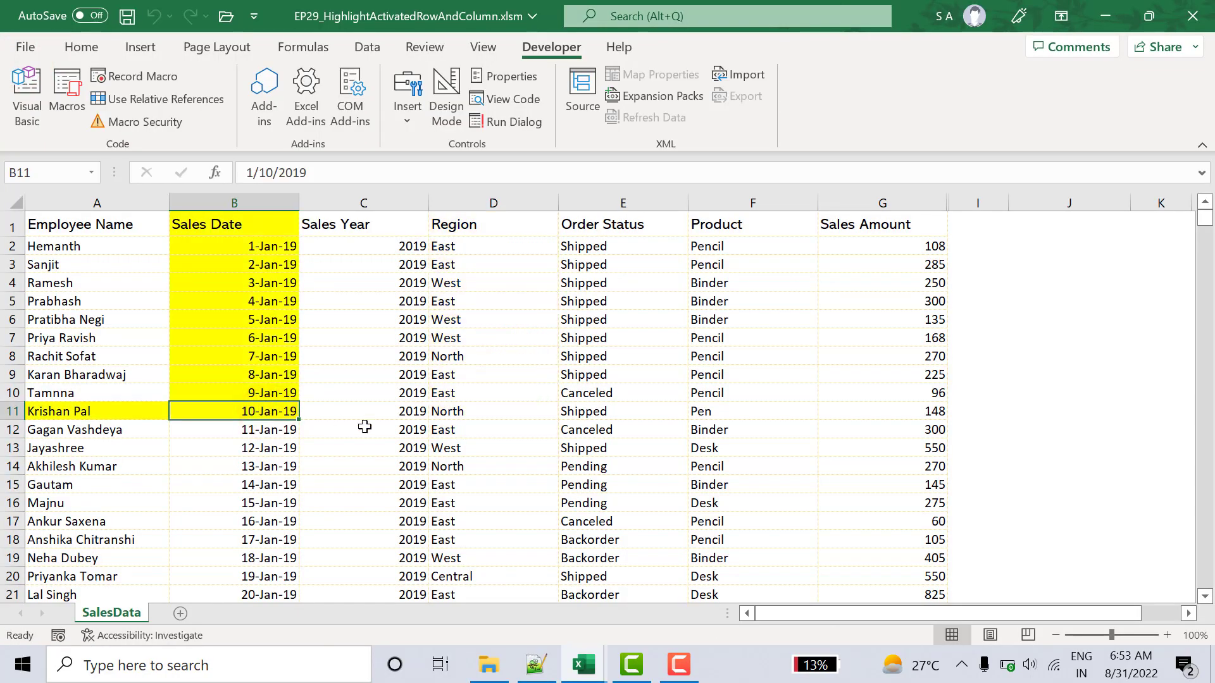
pyautogui.click(539, 399)
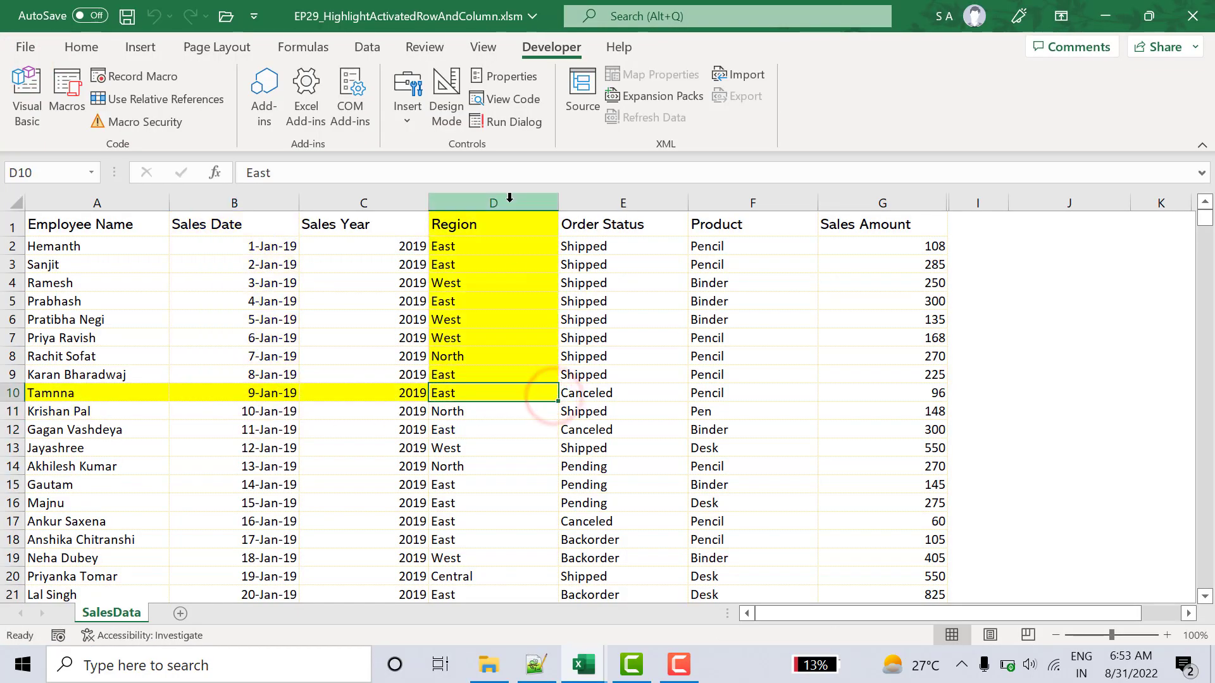